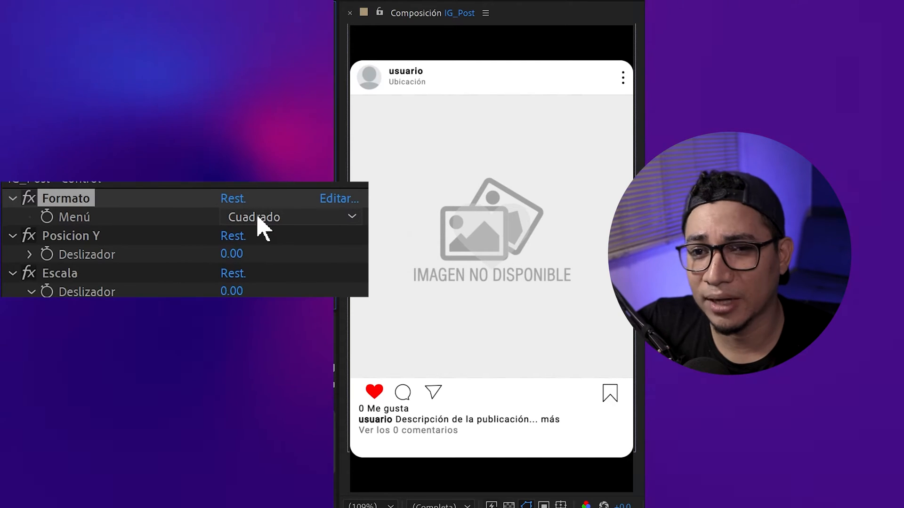
# Step: Try out Horizontal and another format option in the Formato control of the IG_Post composition
pyautogui.click(258, 220)
pyautogui.click(288, 260)
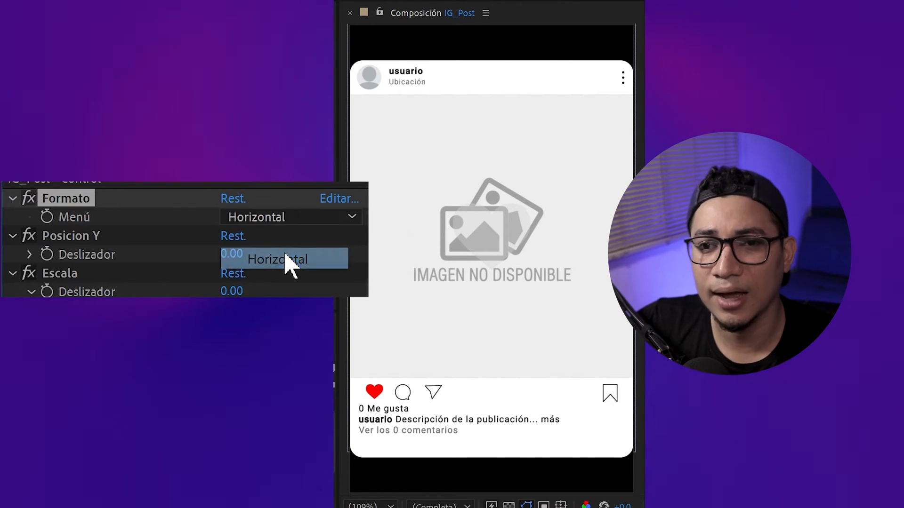
pyautogui.click(272, 218)
pyautogui.click(301, 281)
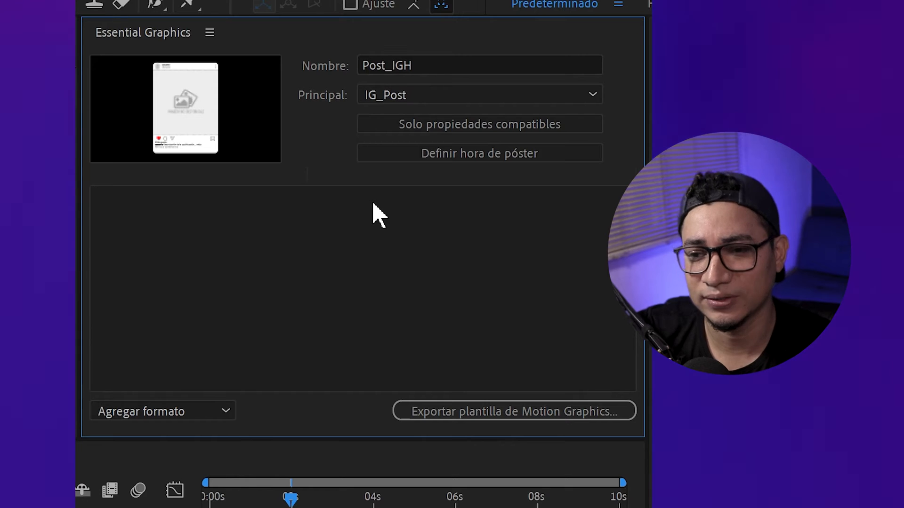
# Step: Add a group to the Post_IGH essential graphics and name it Usuario
pyautogui.click(188, 415)
pyautogui.click(186, 441)
pyautogui.doubleClick(162, 203)
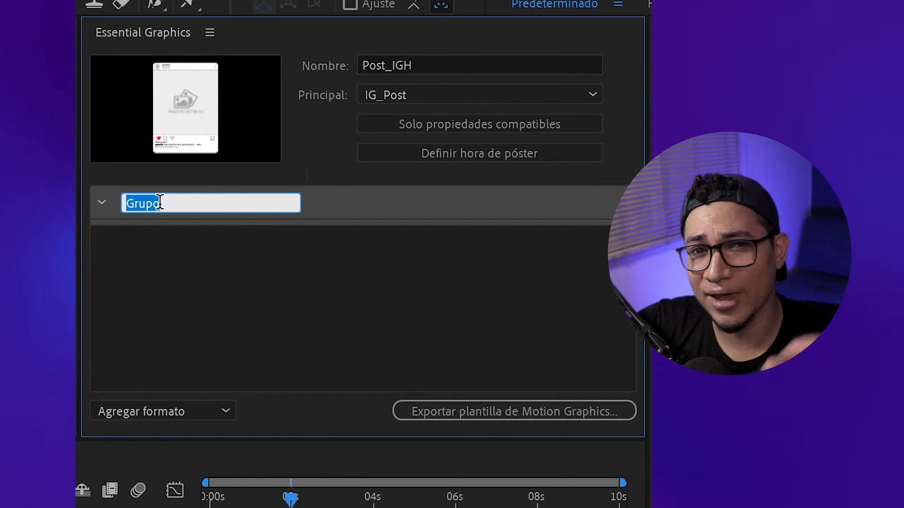
pyautogui.write('Usuario')
pyautogui.click(244, 300)
# Step: Add two more groups below Usuario, named Post and Interacción
pyautogui.click(187, 411)
pyautogui.click(169, 455)
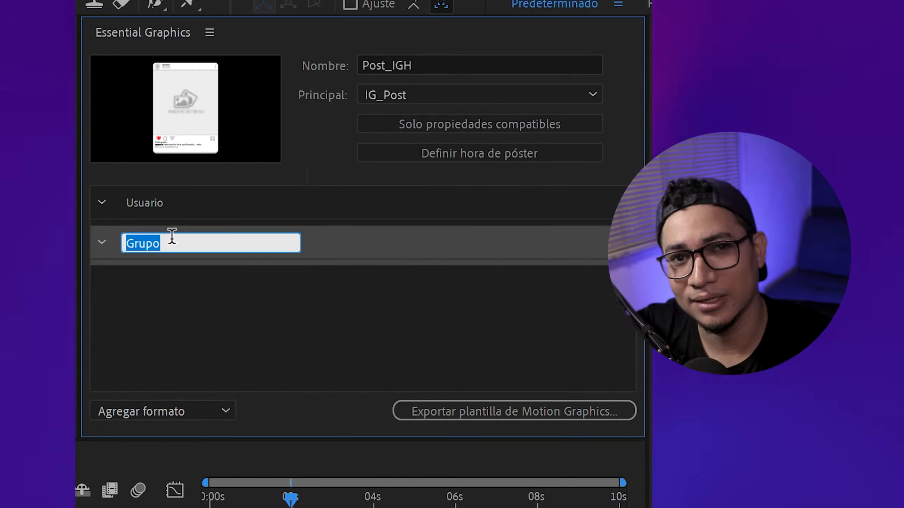
pyautogui.write('Post')
pyautogui.click(187, 412)
pyautogui.click(177, 455)
pyautogui.write('Interacción')
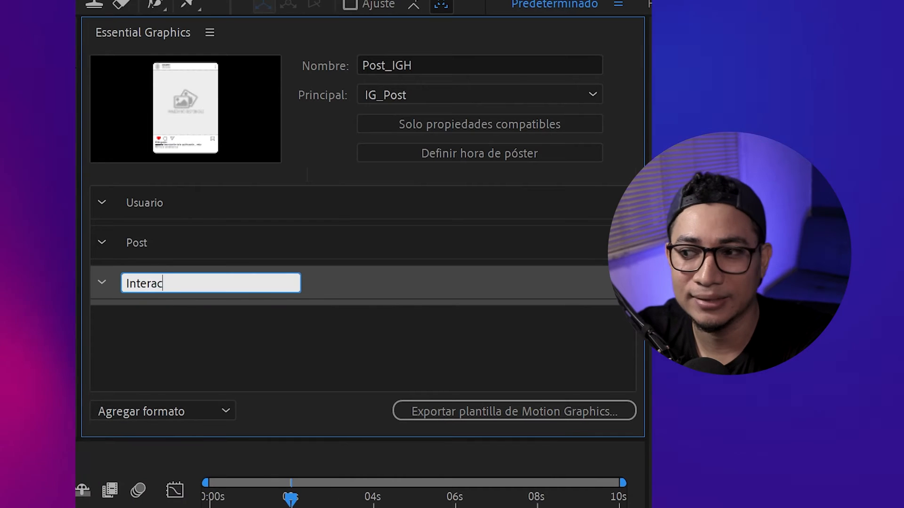
pyautogui.click(175, 348)
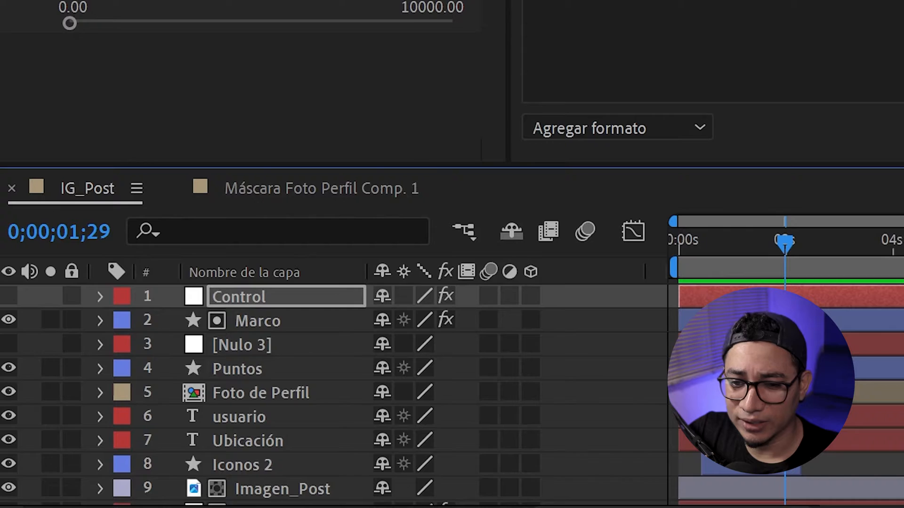
# Step: Add the Foto de perfil layer from the profile photo precomp to the Usuario group, with its default scaling set to scale to fit
pyautogui.doubleClick(234, 398)
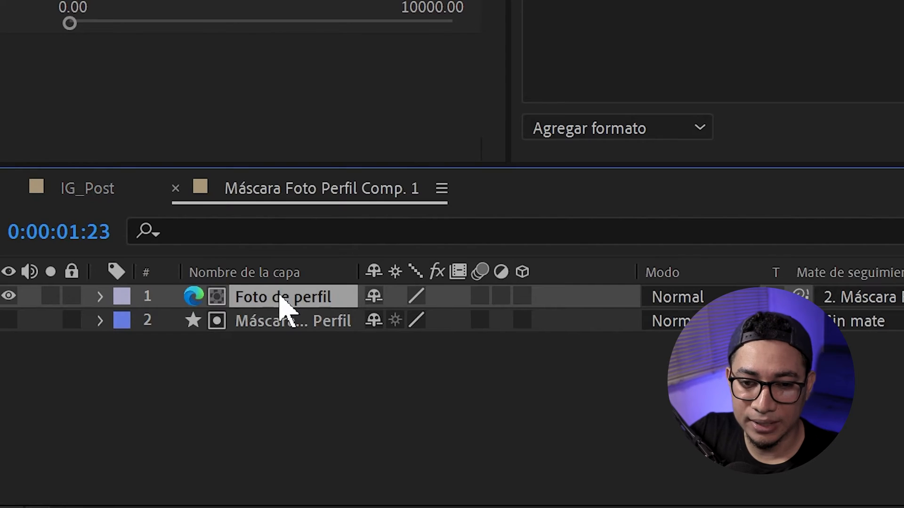
pyautogui.moveTo(278, 296); pyautogui.dragTo(177, 121)
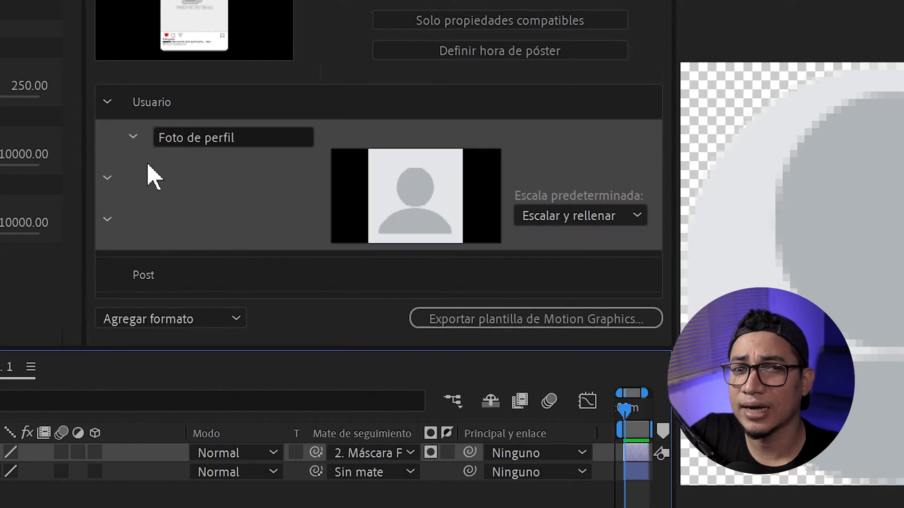
pyautogui.click(571, 219)
pyautogui.click(598, 264)
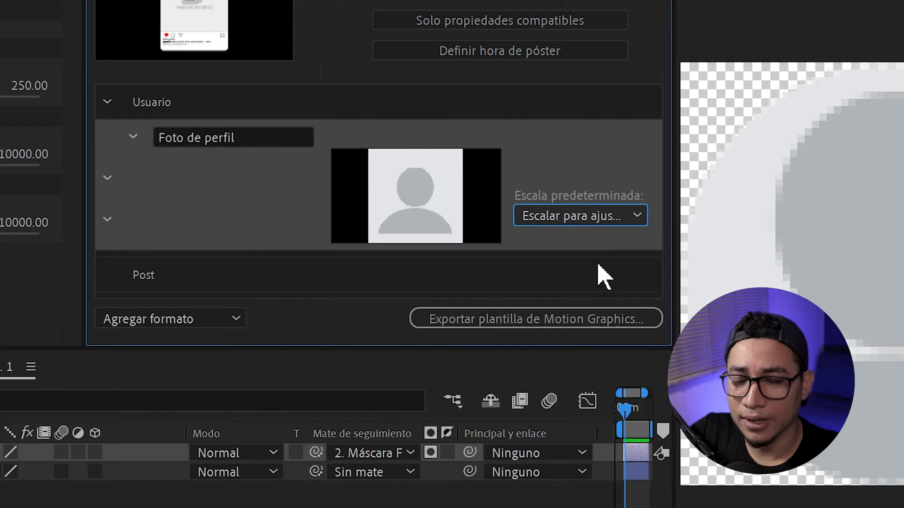
# Step: Add the username and location text properties from IG_Post to the Usuario group and collapse the group
pyautogui.scroll(-3, 33, 471)
pyautogui.moveTo(42, 505); pyautogui.dragTo(187, 196)
pyautogui.click(108, 102)
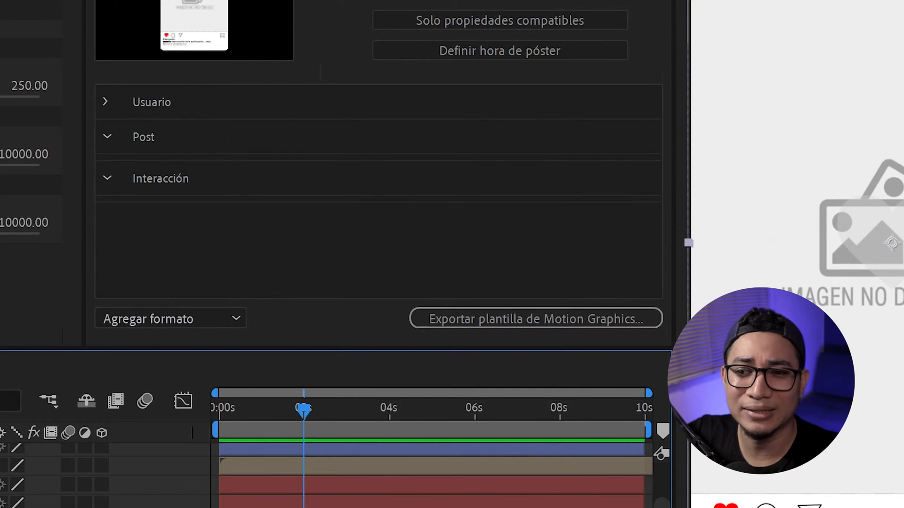
# Step: Add the post image layer to the Post group, set its default scaling to scale to fit, and name it Post
pyautogui.moveTo(42, 504); pyautogui.dragTo(143, 139)
pyautogui.click(130, 172)
pyautogui.click(630, 251)
pyautogui.click(630, 299)
pyautogui.click(131, 171)
pyautogui.click(198, 172)
pyautogui.write('Post')
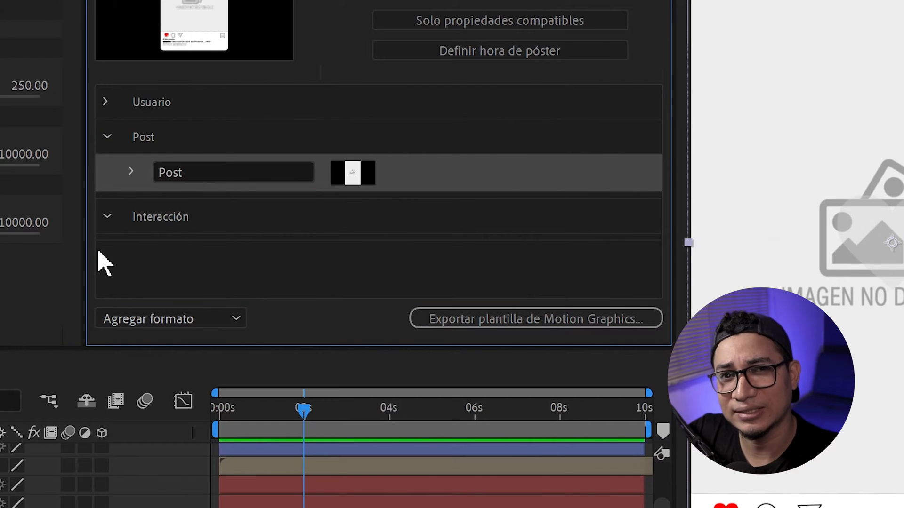
# Step: Add the Formato control, set to Cuadrado, plus the Posicion vertical and Escala sliders to the Post group
pyautogui.scroll(-5, 307, 453)
pyautogui.scroll(1, 306, 454)
pyautogui.moveTo(3, 505); pyautogui.dragTo(151, 226)
pyautogui.click(426, 210)
pyautogui.click(400, 236)
pyautogui.scroll(-2, 129, 247)
pyautogui.scroll(-1, 28, 471)
pyautogui.moveTo(2, 506); pyautogui.dragTo(151, 237)
pyautogui.moveTo(655, 226); pyautogui.dragTo(666, 246)
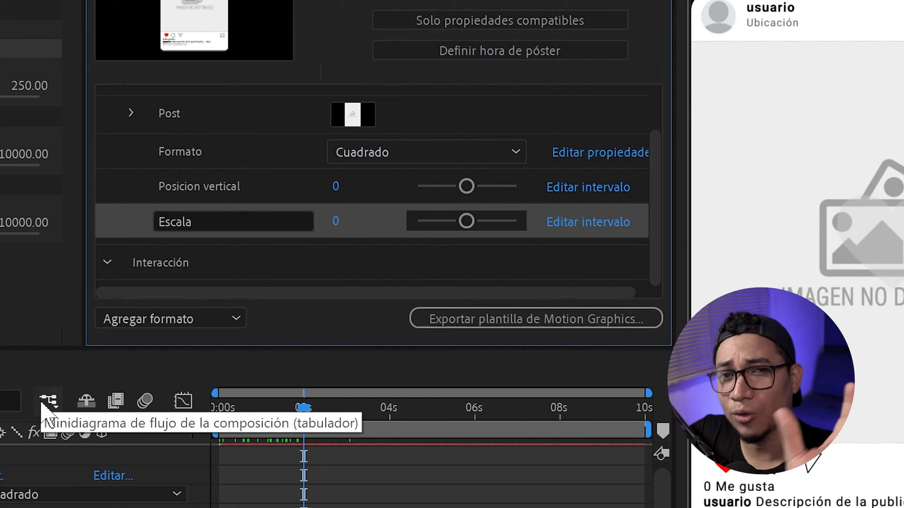
# Step: Check the default scaling of the Post media entry in the Post group
pyautogui.scroll(3, 43, 452)
pyautogui.click(132, 113)
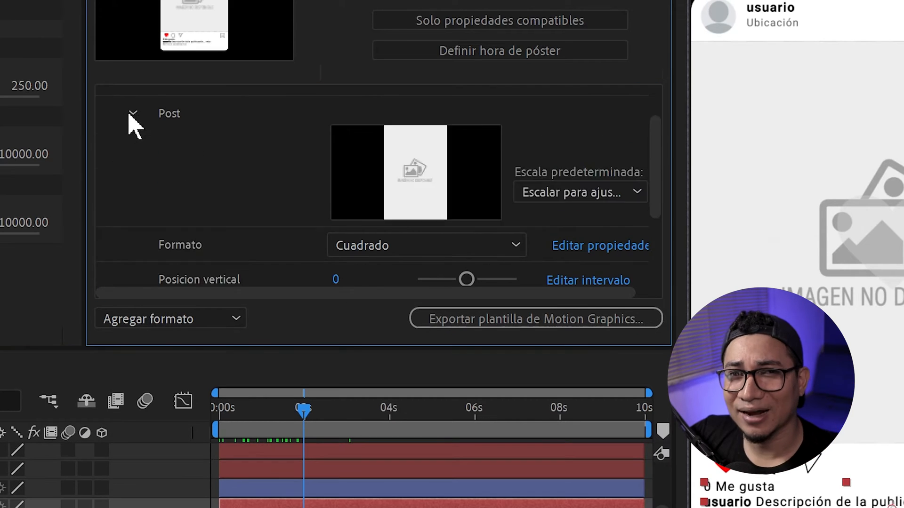
pyautogui.click(131, 113)
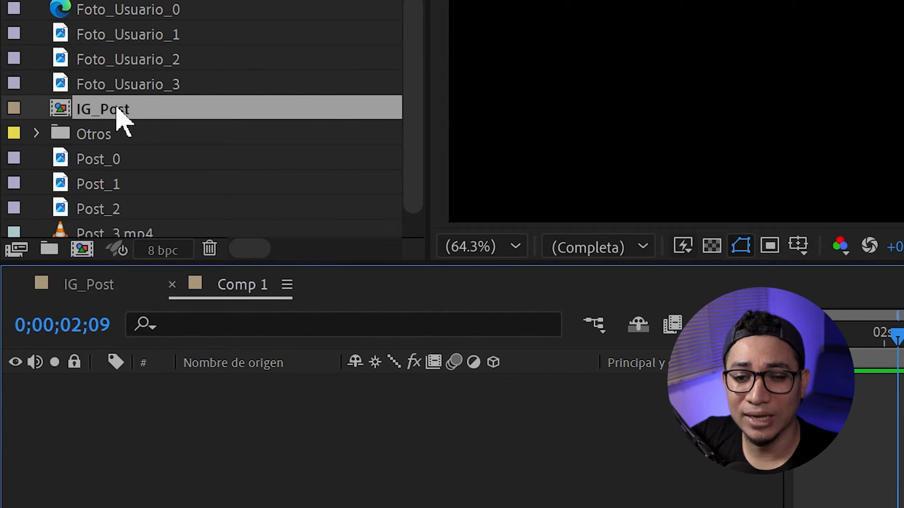
# Step: Place the IG_Post composition in Comp 1 and expand its layer to reach Propiedades esenciales
pyautogui.moveTo(120, 116); pyautogui.dragTo(175, 421)
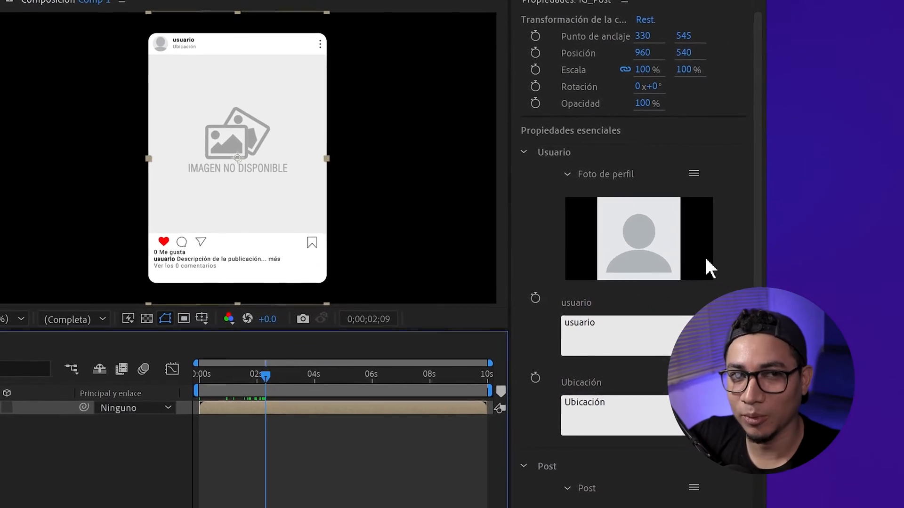
pyautogui.moveTo(618, 156); pyautogui.dragTo(623, 105)
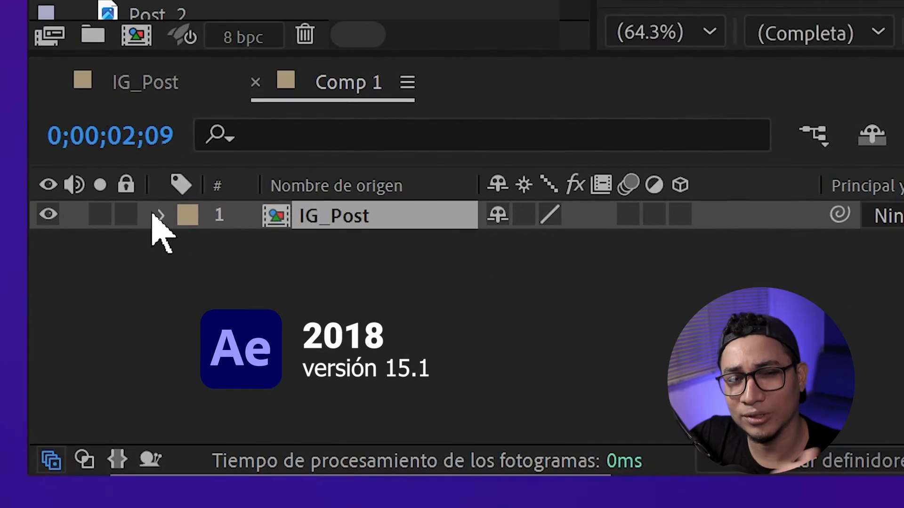
pyautogui.click(158, 216)
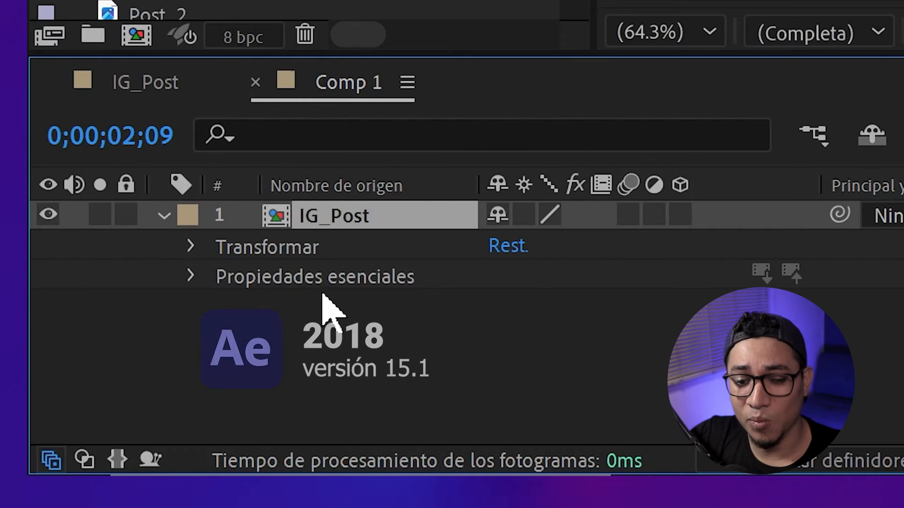
pyautogui.click(300, 278)
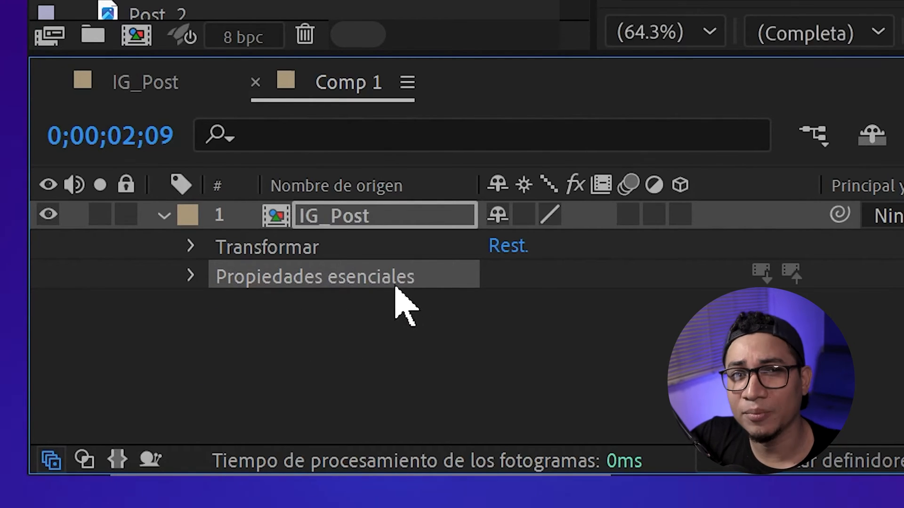
# Step: Place Comp 2 below IG_Post to compare its layer properties, and delete it from Comp 1
pyautogui.moveTo(223, 1); pyautogui.dragTo(282, 339)
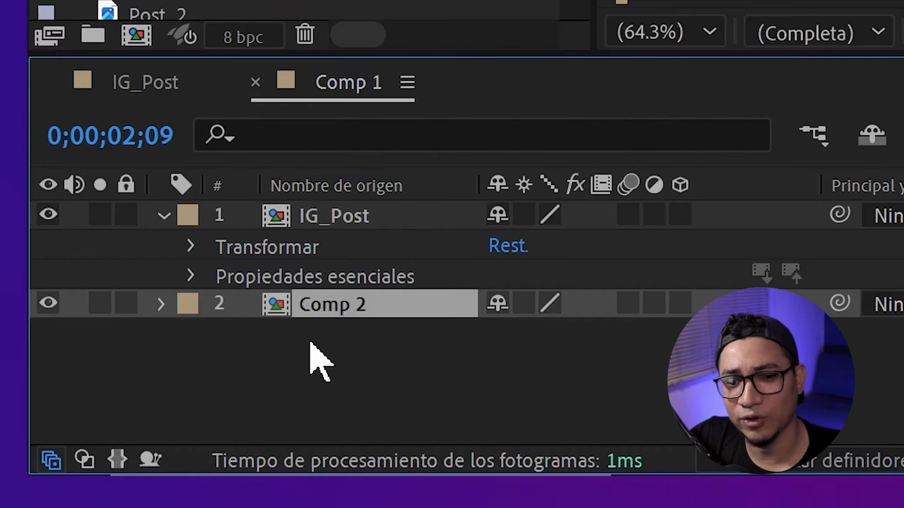
pyautogui.click(163, 306)
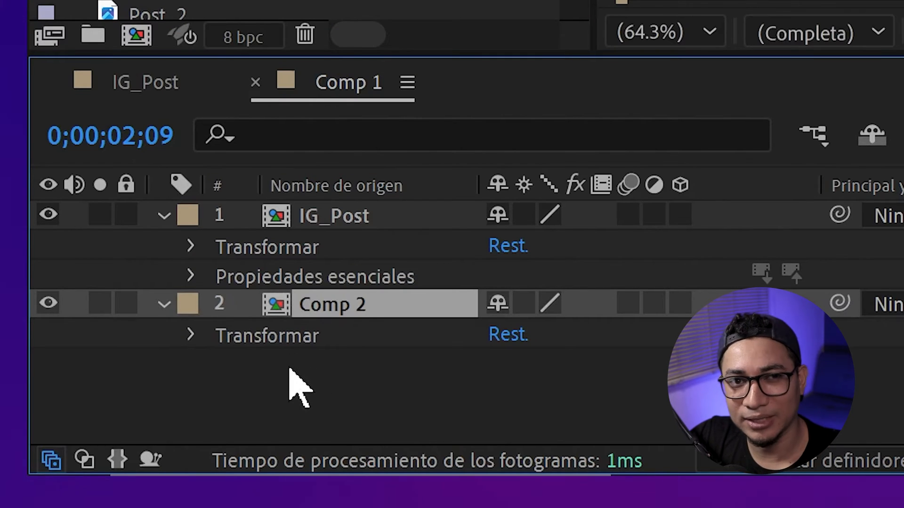
pyautogui.press('Delete')
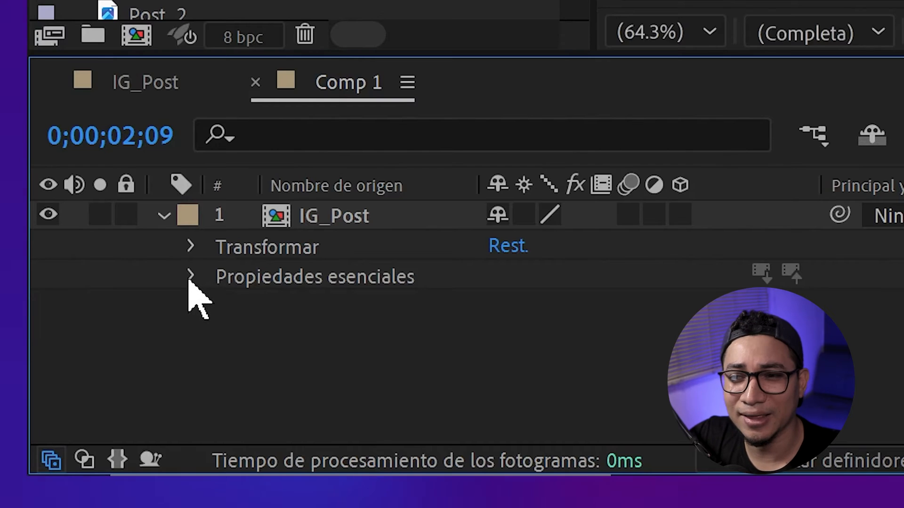
# Step: Expand the essential properties of the IG_Post layer and swap Foto de perfil for other images from the project
pyautogui.click(190, 277)
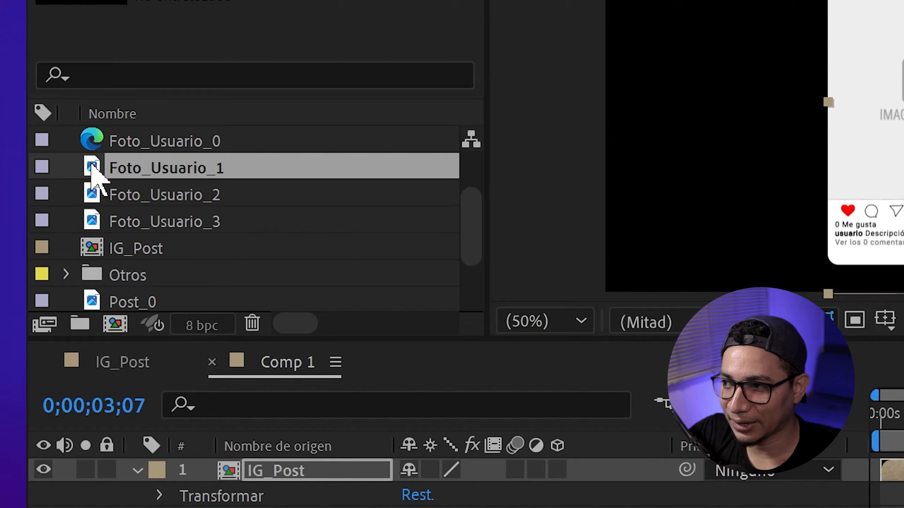
pyautogui.moveTo(91, 165); pyautogui.dragTo(434, 196)
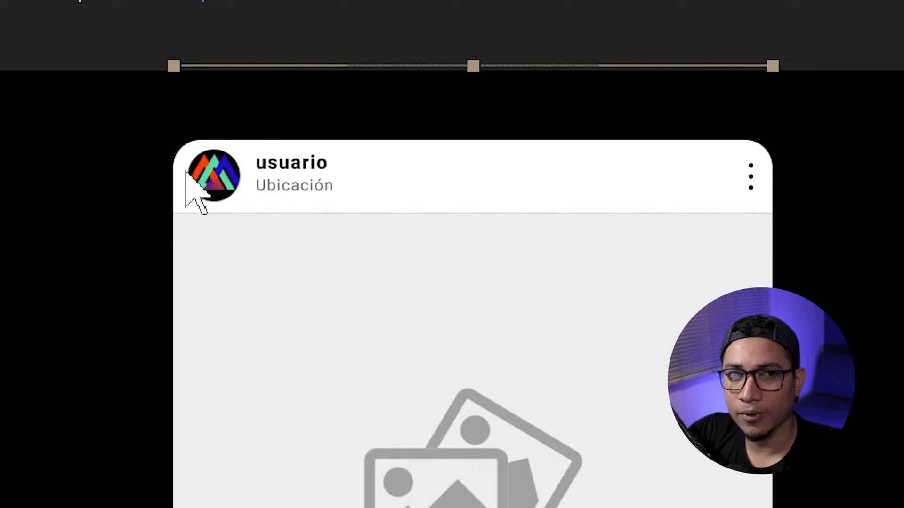
pyautogui.moveTo(225, 367); pyautogui.dragTo(499, 305)
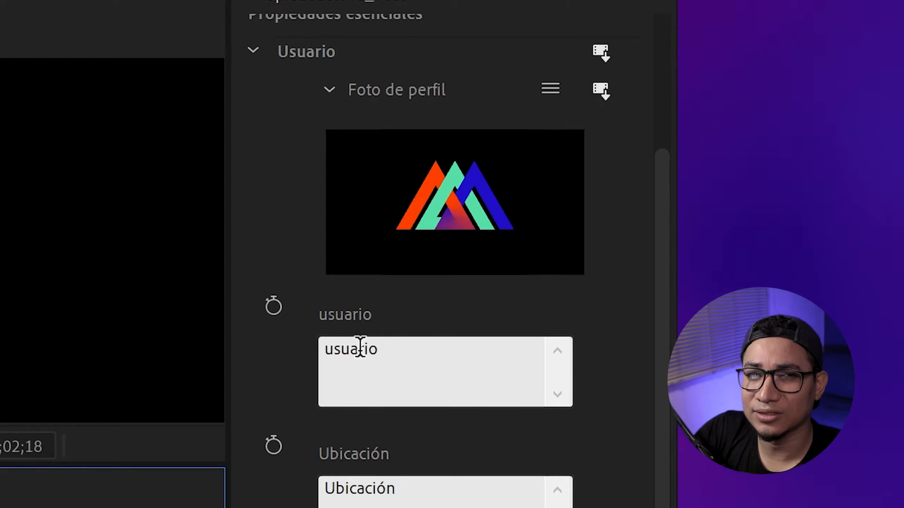
# Step: Enter the account username in the usuario property and set the Ubicación property to Colombia
pyautogui.doubleClick(359, 349)
pyautogui.write('migalejandroid')
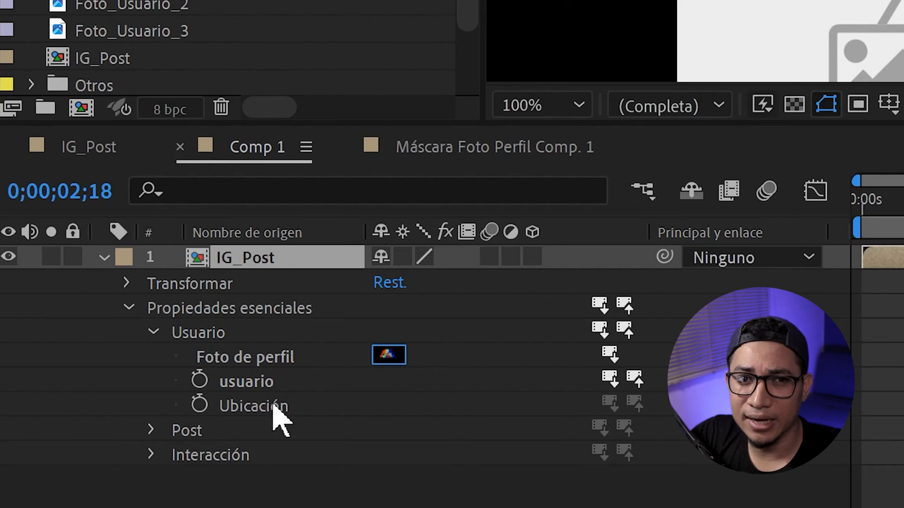
pyautogui.click(274, 408)
pyautogui.rightClick(274, 407)
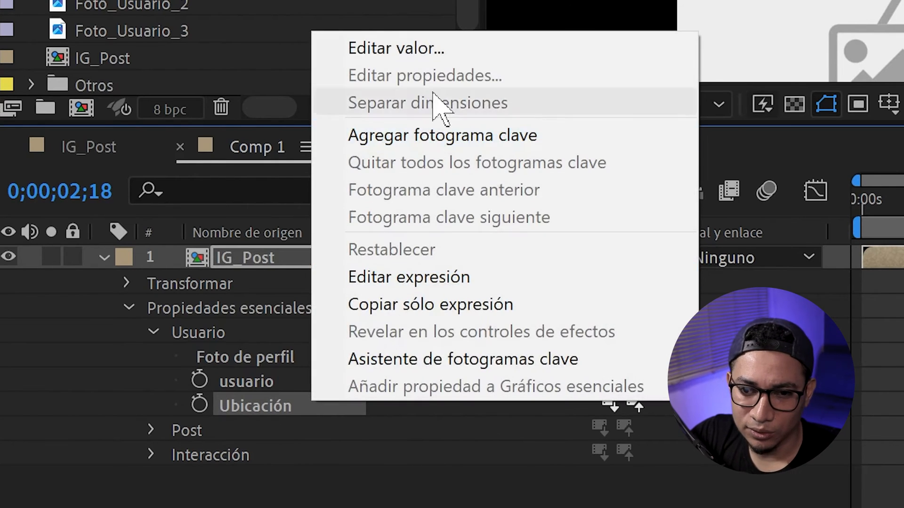
pyautogui.click(395, 46)
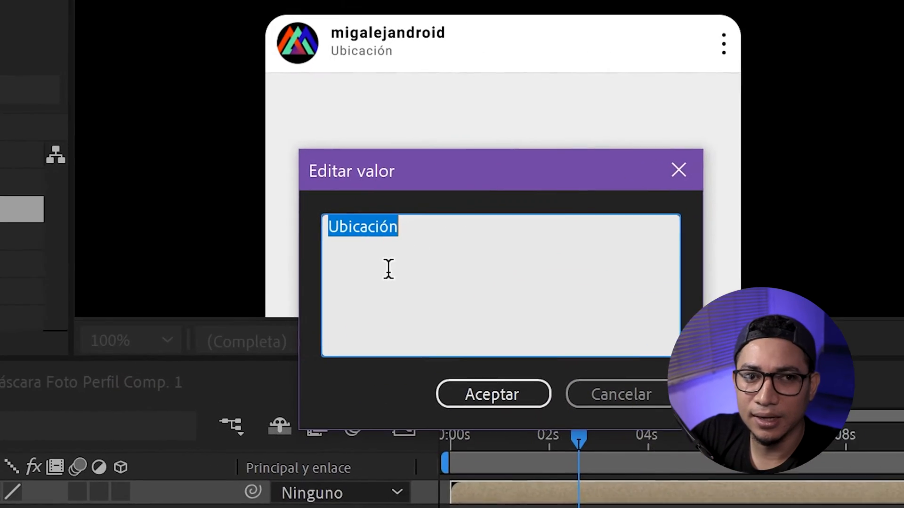
pyautogui.write('Colombia')
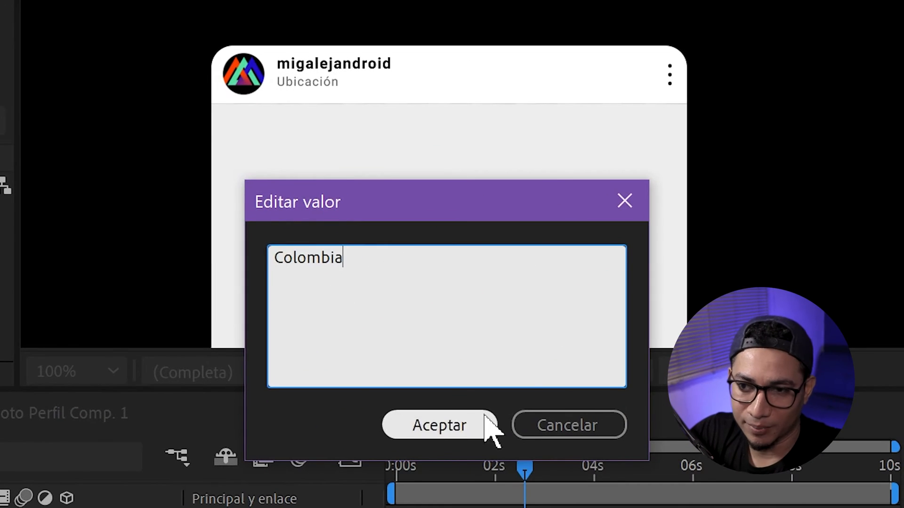
pyautogui.click(475, 428)
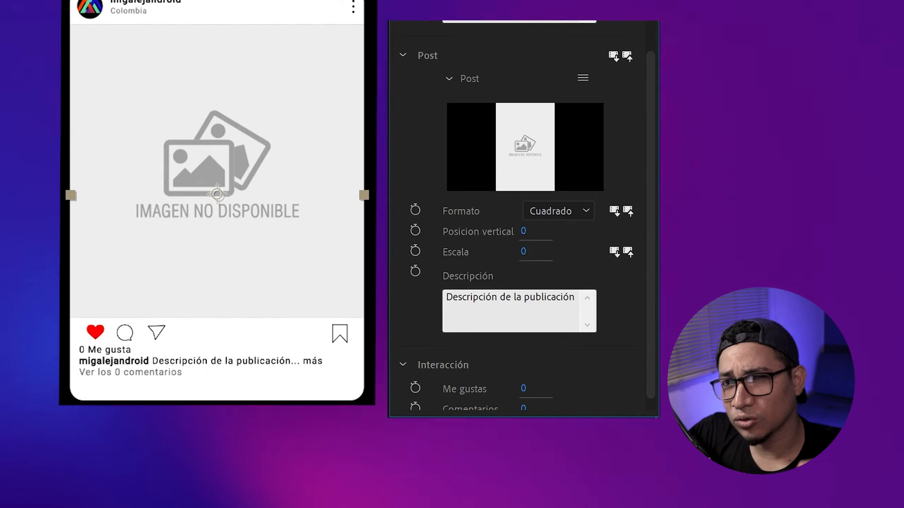
# Step: Replace the Post media with the Propiedades Esenciales image and fit it using the Horizontal format and the Escala value
pyautogui.moveTo(141, 447); pyautogui.dragTo(515, 149)
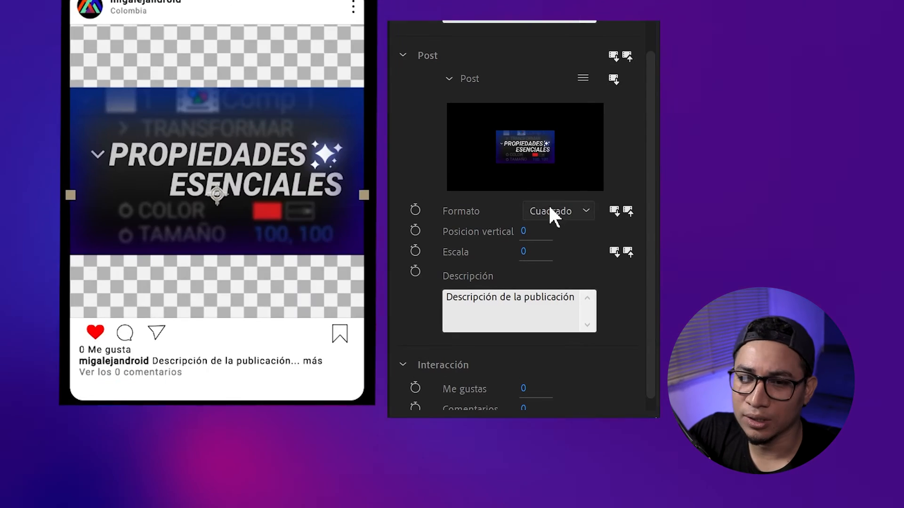
pyautogui.click(586, 211)
pyautogui.click(591, 261)
pyautogui.click(524, 251)
pyautogui.press('Return')
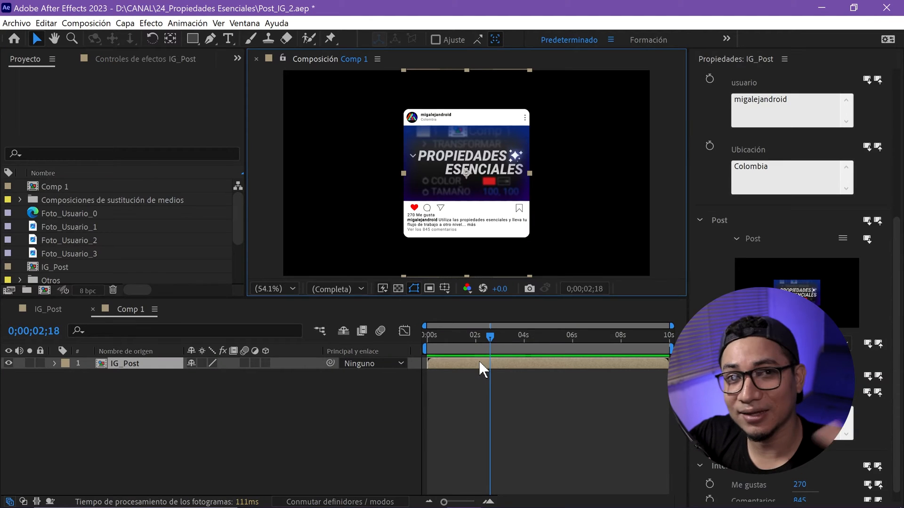
# Step: Open the original IG_Post composition to check its unmodified content, and return to Comp 1 through the composition mini-flowchart
pyautogui.doubleClick(480, 362)
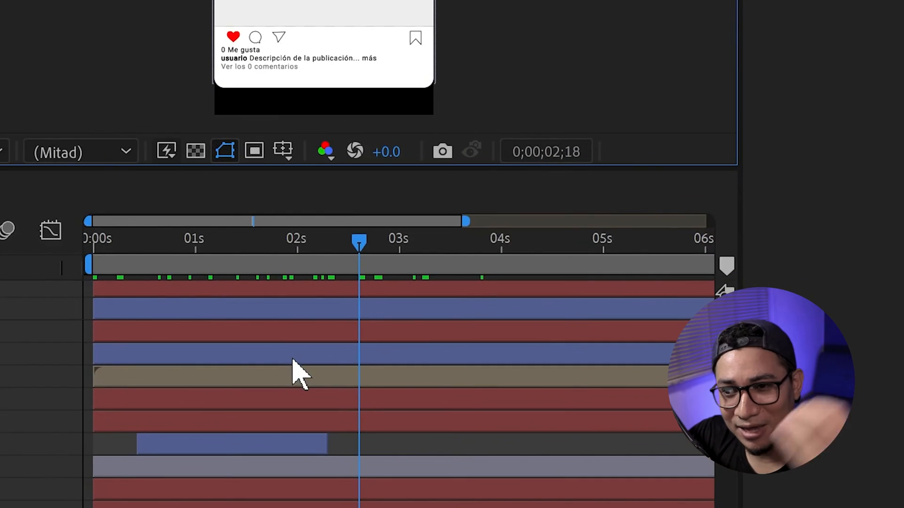
pyautogui.press('Tab')
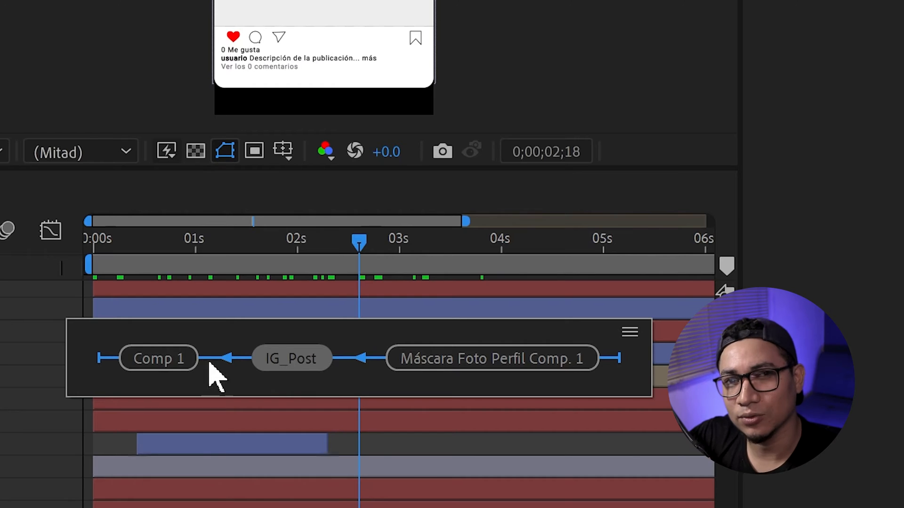
pyautogui.click(182, 362)
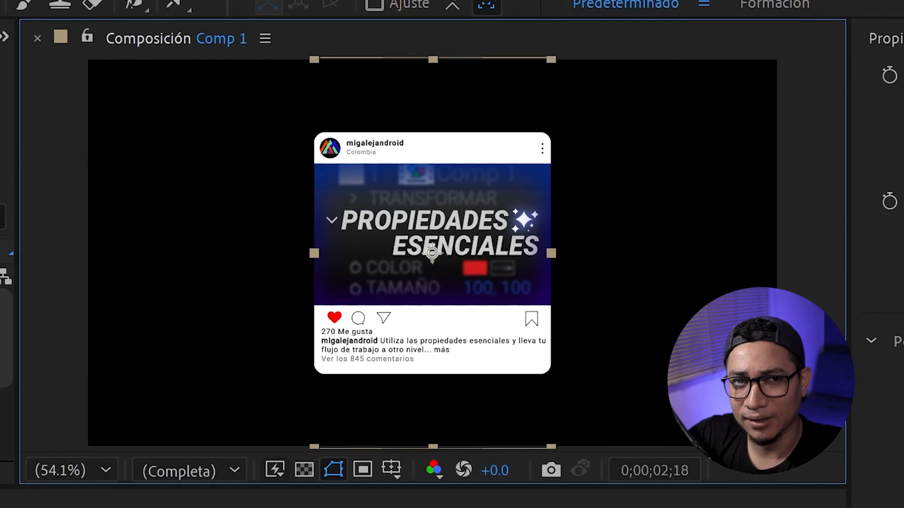
# Step: Create a light blue solid in Comp 1 and place it below the IG_Post layer as the background
pyautogui.click(282, 506)
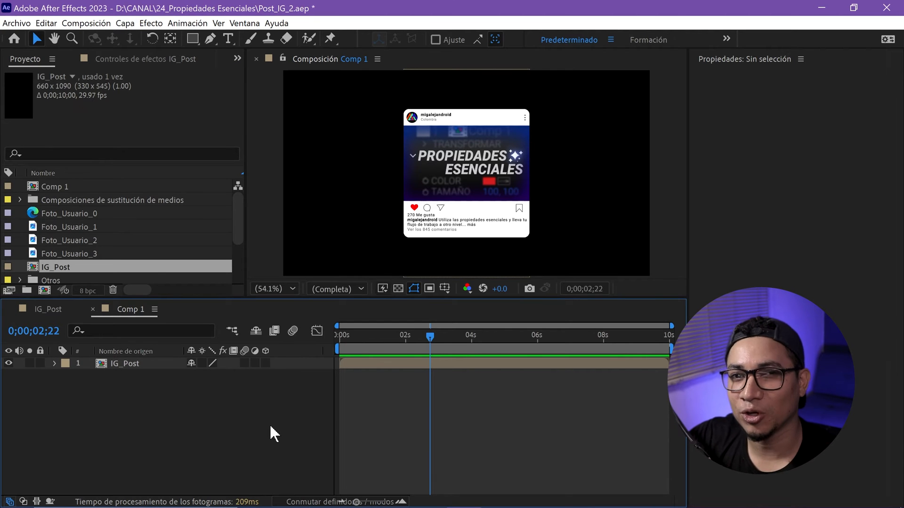
pyautogui.rightClick(270, 425)
pyautogui.click(466, 293)
pyautogui.click(221, 387)
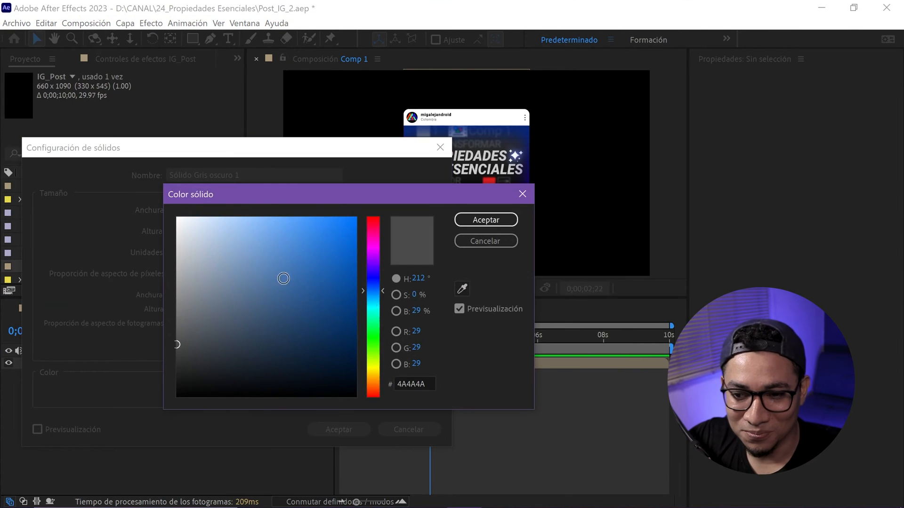
pyautogui.click(475, 223)
pyautogui.click(328, 430)
pyautogui.moveTo(149, 364); pyautogui.dragTo(137, 399)
# Step: Add a Sombra paralela layer style to the IG_Post layer and adjust its distance, softness and opacity
pyautogui.rightClick(368, 365)
pyautogui.moveTo(513, 172)
pyautogui.click(583, 215)
pyautogui.click(80, 417)
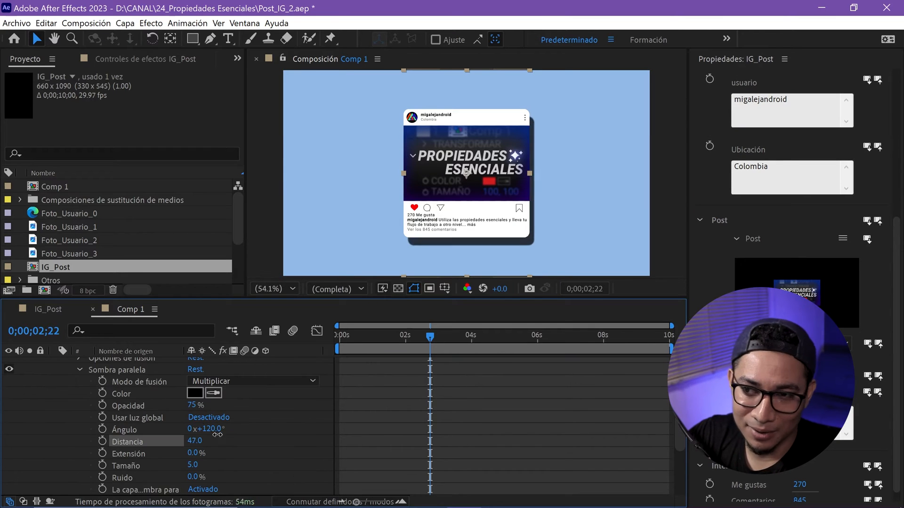
pyautogui.moveTo(192, 405); pyautogui.dragTo(171, 406)
pyautogui.scroll(3, 171, 406)
# Step: Tilt the IG_Post card in the left half of the frame and place a duplicate rotated 17.1° to its right
pyautogui.click(54, 364)
pyautogui.press('w')
pyautogui.moveTo(502, 154); pyautogui.dragTo(498, 149)
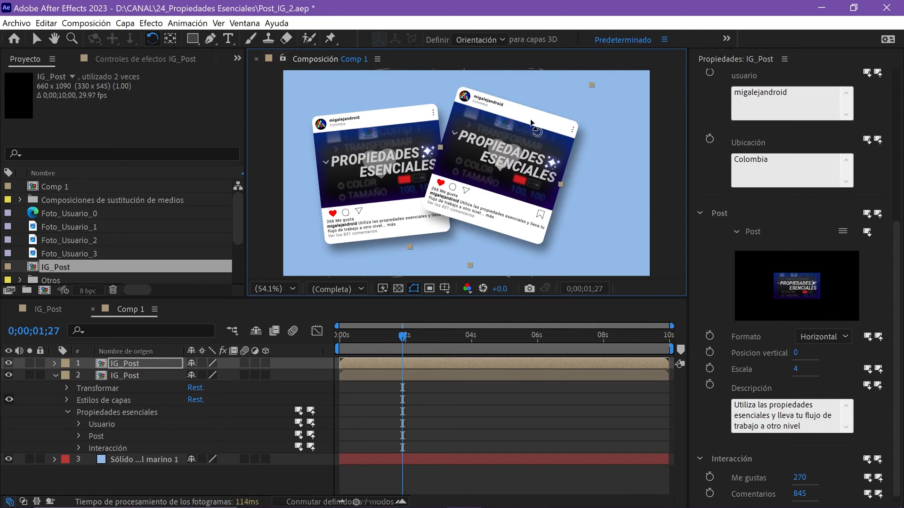
pyautogui.press('v')
pyautogui.moveTo(531, 122); pyautogui.dragTo(521, 108)
# Step: Replace the duplicate's Foto de perfil with Foto_Usuario_2, and set usuario to adobe_ae and Ubicación to Estados Unidos
pyautogui.moveTo(896, 343); pyautogui.dragTo(897, 228)
pyautogui.click(60, 239)
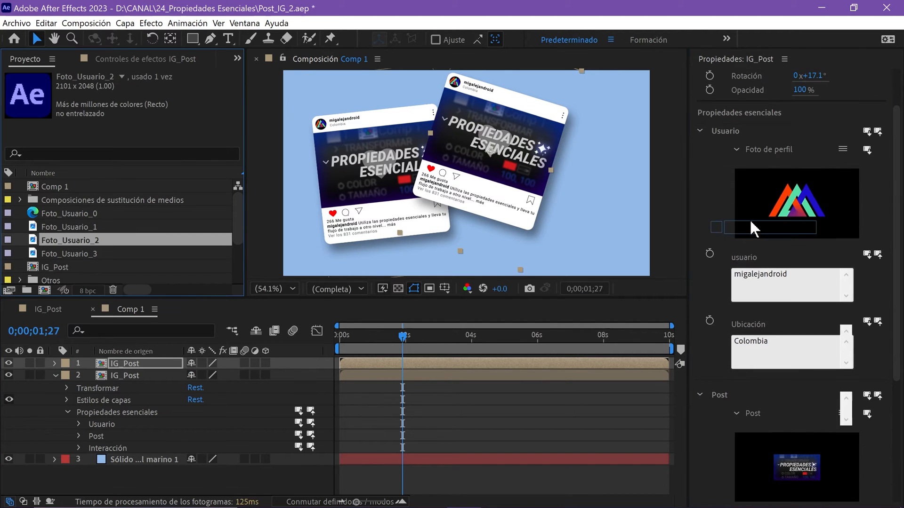
pyautogui.scroll(-3, 791, 417)
# Step: Replace the duplicate's Post media with Post_2 in Cuadrado format at Escala 0, and write a description promoting the free ChatGPT Script Manager
pyautogui.scroll(-2, 212, 252)
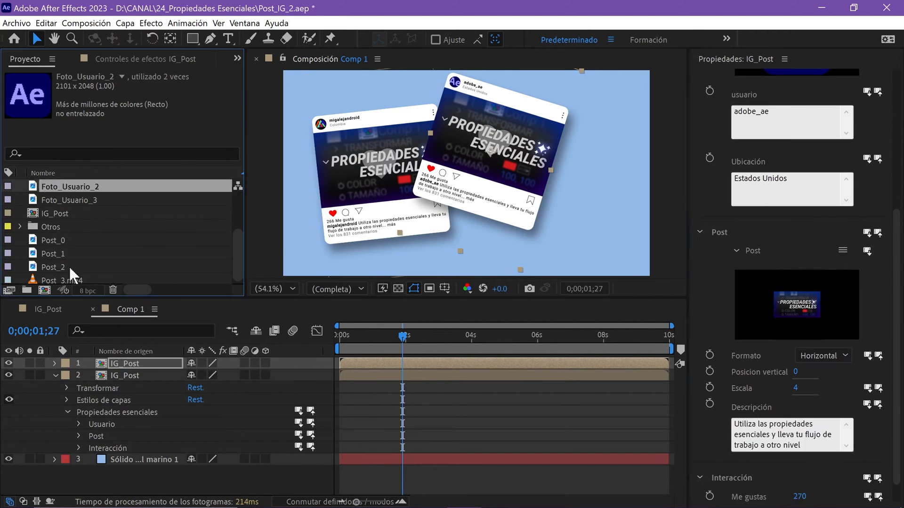
pyautogui.moveTo(54, 267); pyautogui.dragTo(796, 304)
pyautogui.scroll(-1, 898, 279)
pyautogui.click(806, 418)
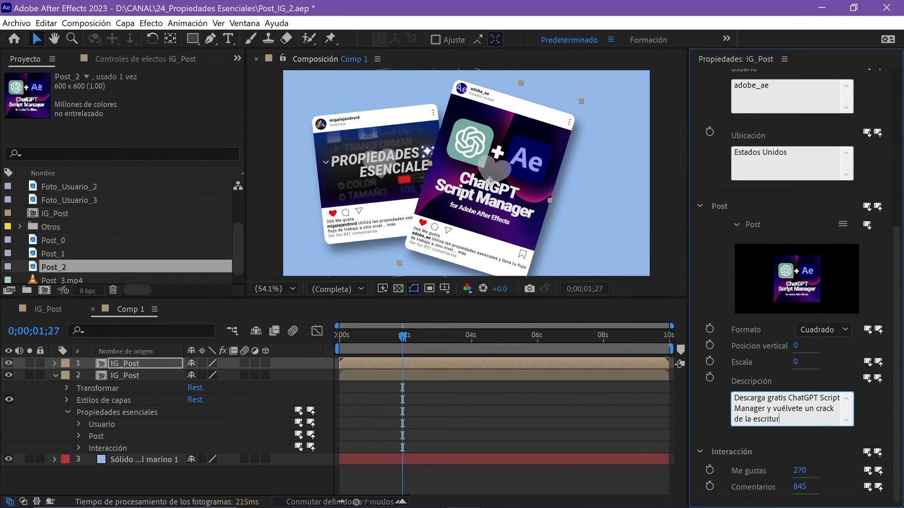
pyautogui.write('al')
pyautogui.click(878, 400)
# Step: Set the second card's Me gustas to 5284 and its Comentarios to 552
pyautogui.click(800, 471)
pyautogui.write('5284')
pyautogui.press('Return')
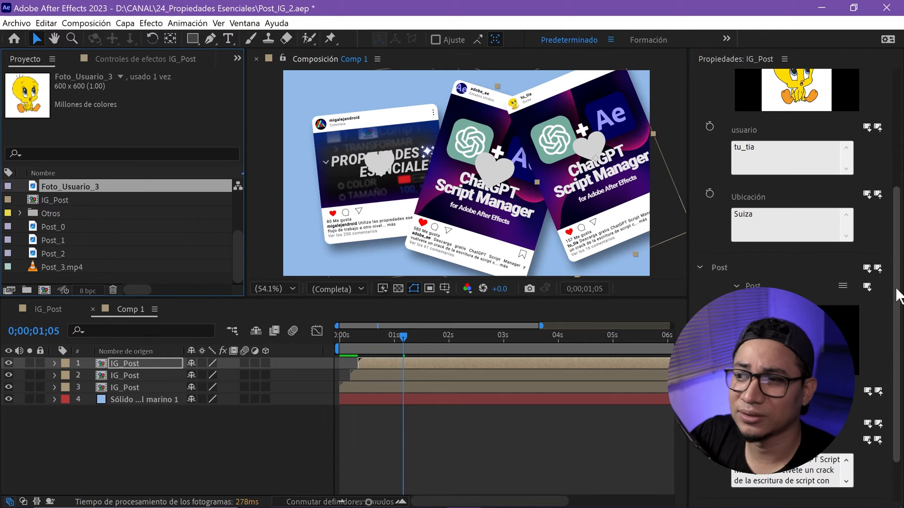
# Step: Replace the third card's Post media with Post_3.mp4 and complete its description and interaction values
pyautogui.click(62, 267)
pyautogui.moveTo(37, 268); pyautogui.dragTo(838, 339)
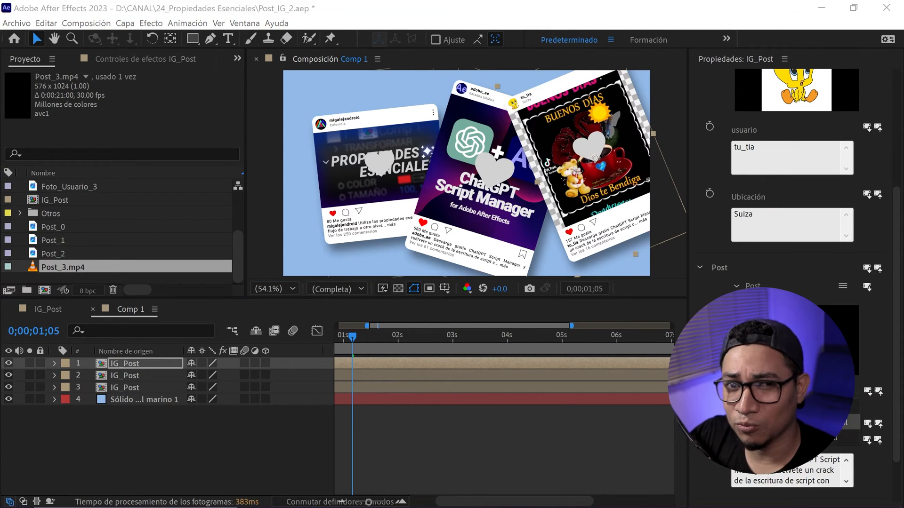
pyautogui.scroll(-3, 791, 236)
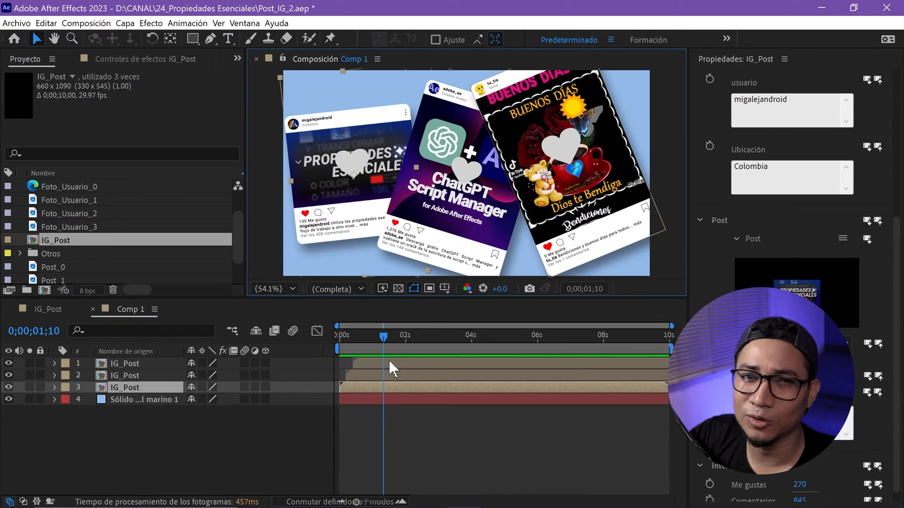
# Step: Open the source IG_Post composition from the different card layers to check it is shared, returning to Comp 1 through the mini-flowchart
pyautogui.doubleClick(389, 360)
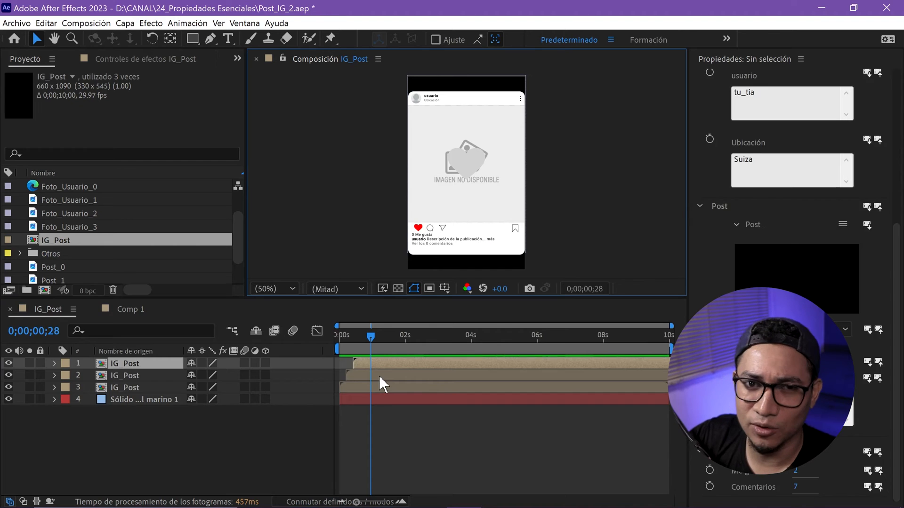
pyautogui.doubleClick(379, 375)
pyautogui.press('Tab')
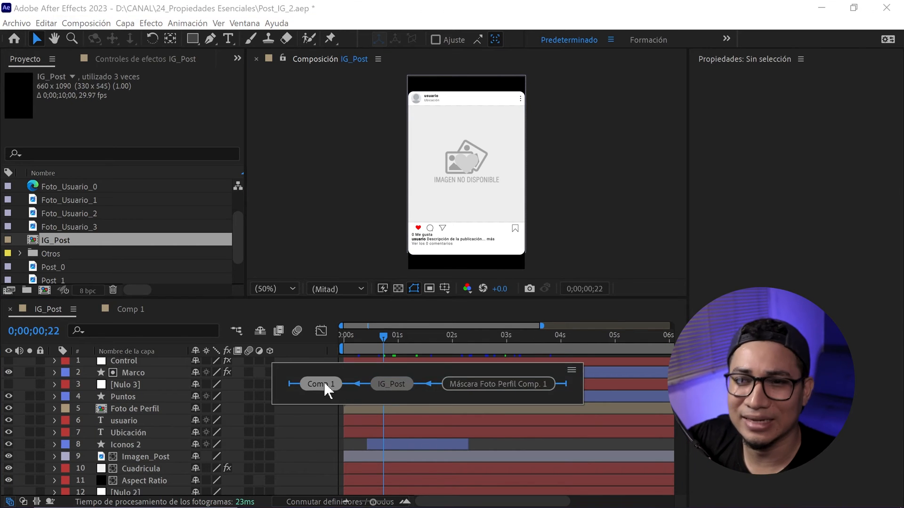
pyautogui.click(329, 383)
pyautogui.doubleClick(368, 386)
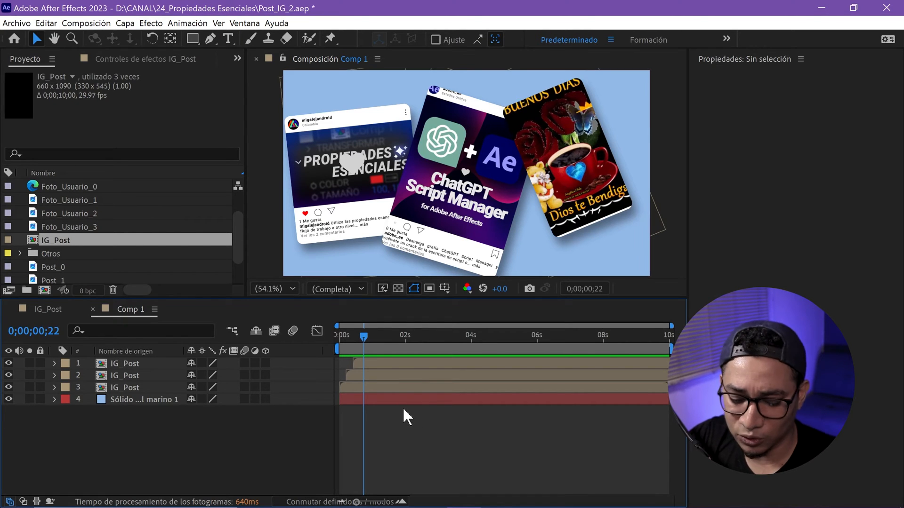
pyautogui.press('Tab')
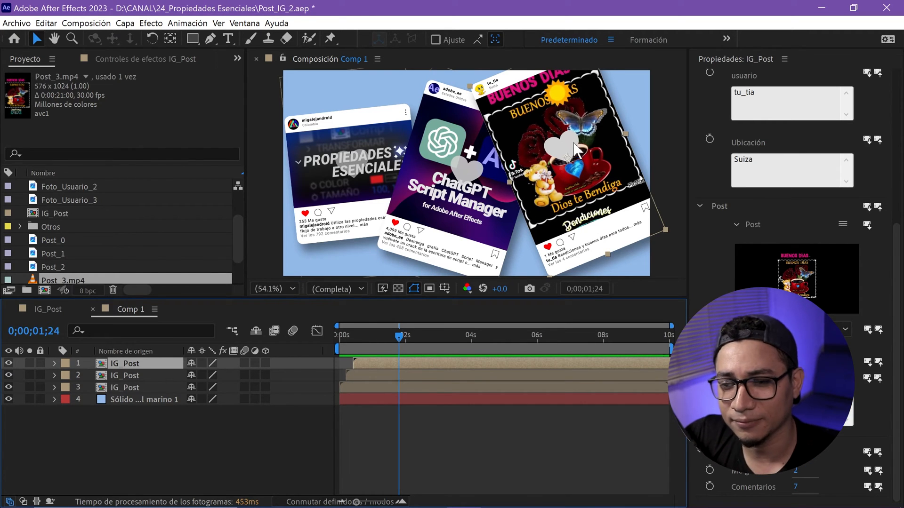
# Step: Open the IG_Post composition and apply the Tinción effect to the Imagen_Post layer
pyautogui.doubleClick(397, 364)
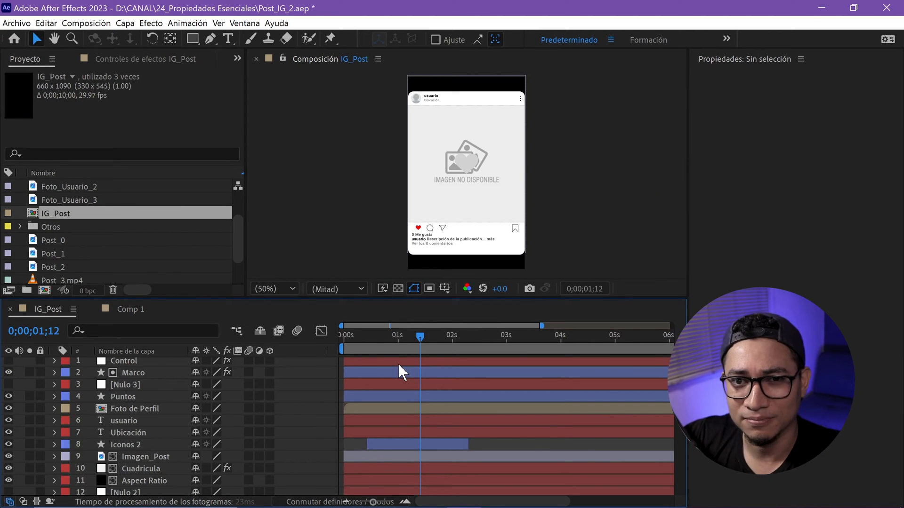
pyautogui.click(142, 457)
pyautogui.click(141, 59)
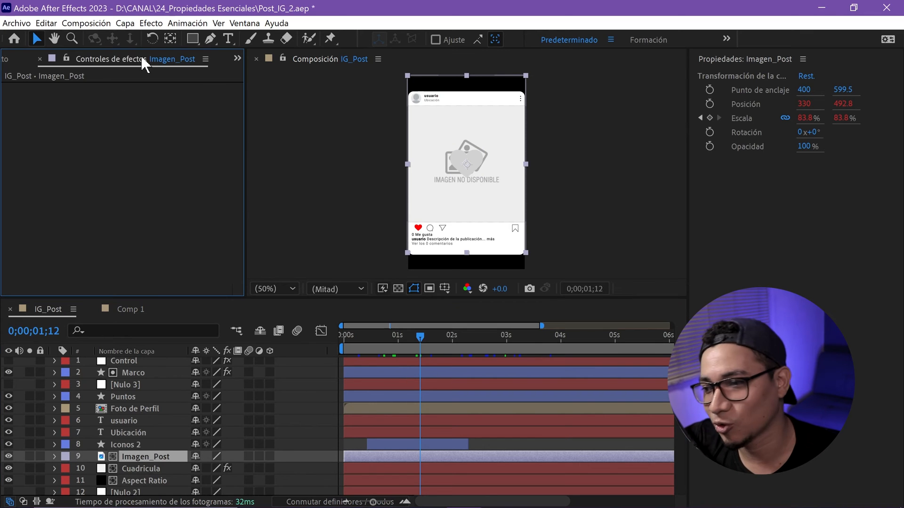
pyautogui.rightClick(77, 113)
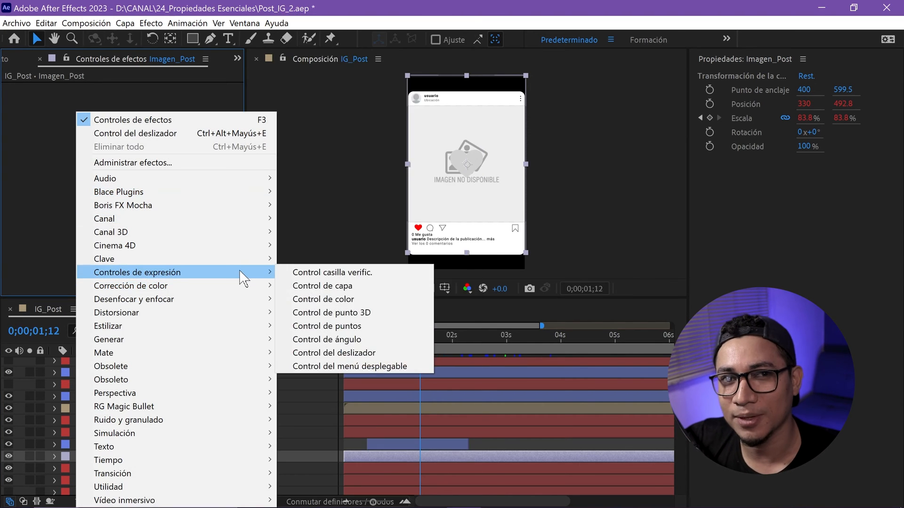
pyautogui.moveTo(245, 286)
pyautogui.click(311, 461)
# Step: Set the Tinción effect's Asociar negro a colour to brown 58300B
pyautogui.click(141, 100)
pyautogui.click(285, 336)
pyautogui.click(373, 384)
pyautogui.click(324, 315)
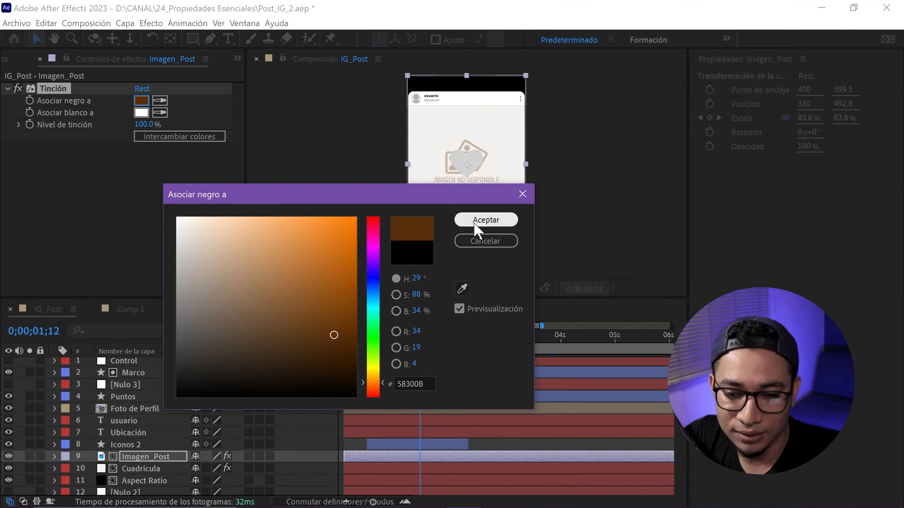
pyautogui.click(474, 222)
# Step: Preview the tinted IG_Post composition and return to Comp 1 through the mini-flowchart
pyautogui.press('space')
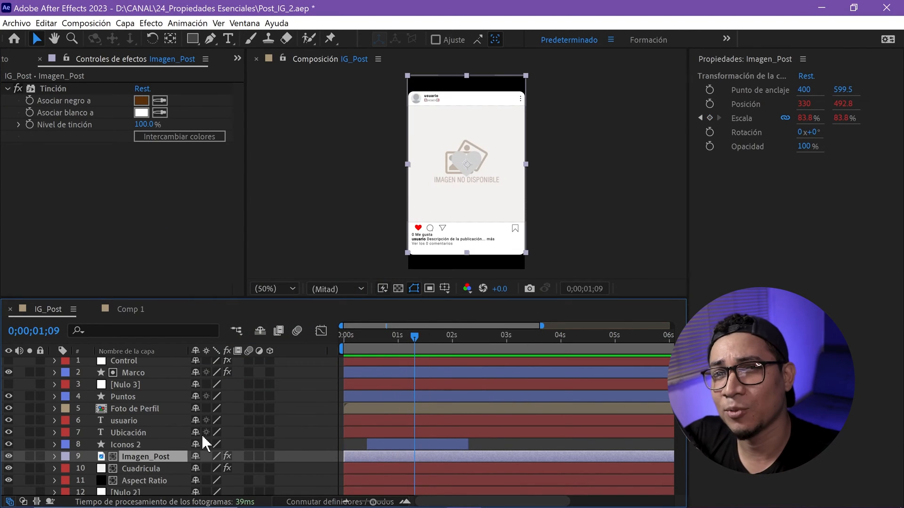
pyautogui.press('Tab')
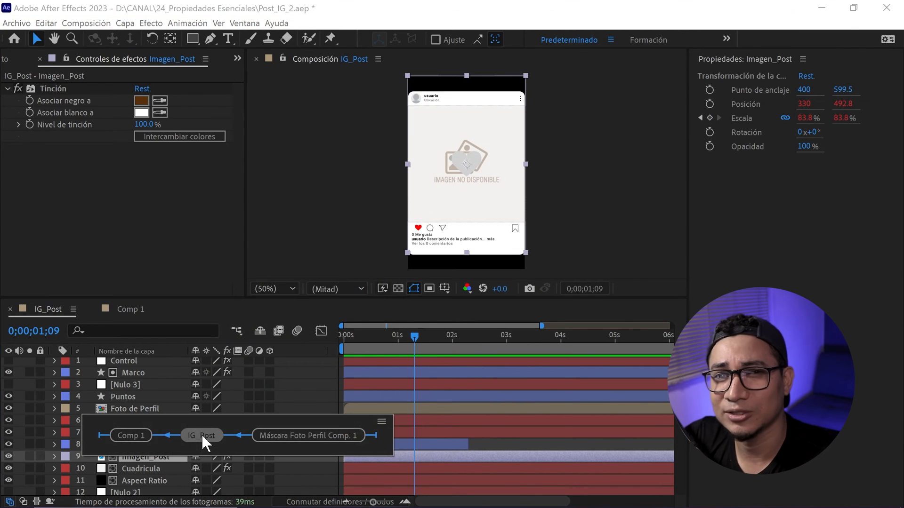
pyautogui.click(147, 436)
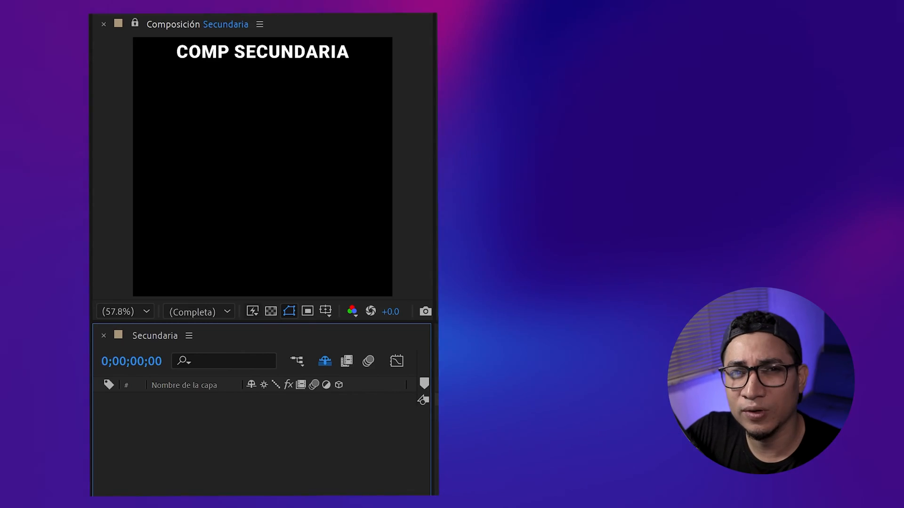
# Step: Place the Principal composition in Secundaria and expand its essential properties down to Propiedad esencial
pyautogui.moveTo(142, 391); pyautogui.dragTo(152, 412)
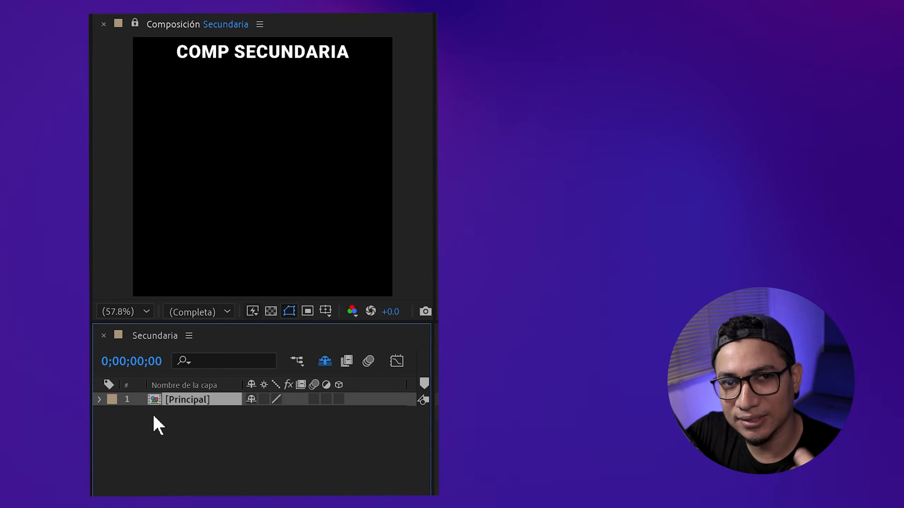
pyautogui.click(99, 400)
pyautogui.click(113, 429)
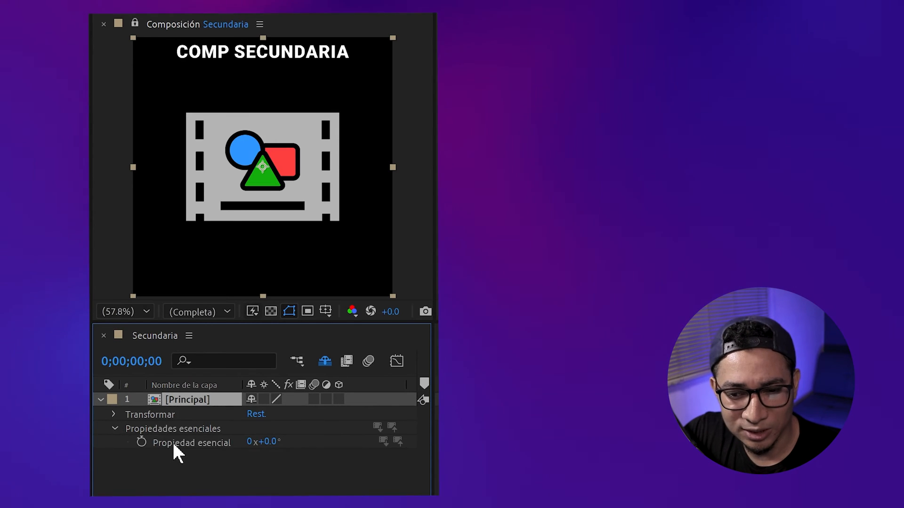
pyautogui.click(173, 442)
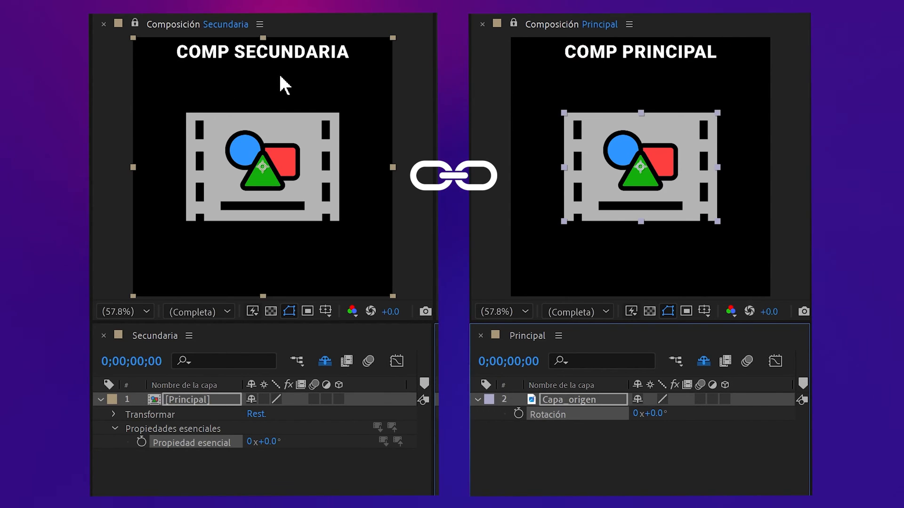
# Step: Rotate Capa_origen in the Principal composition back and forth, ending at -36°
pyautogui.moveTo(654, 416); pyautogui.dragTo(715, 413)
pyautogui.moveTo(659, 413); pyautogui.dragTo(579, 429)
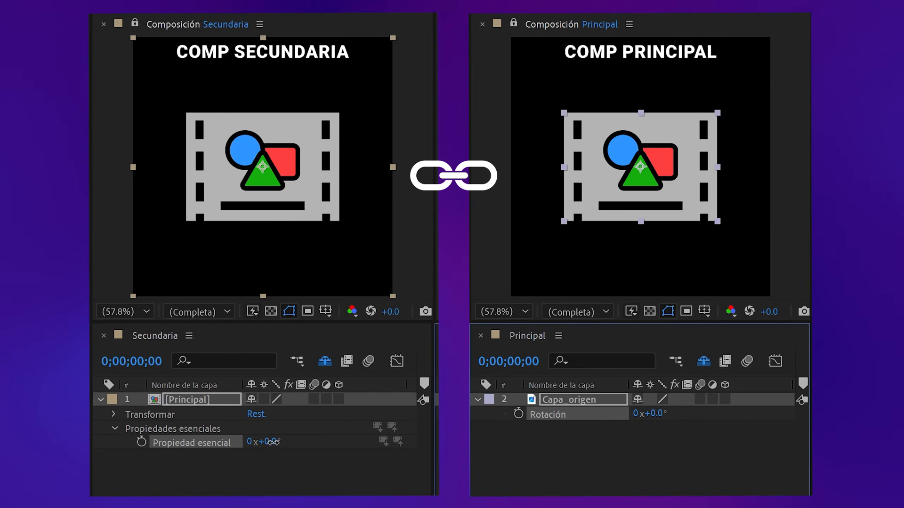
# Step: Override Propiedad esencial in Secundaria with several angles, ending at -33°, and try changing Capa_origen's Rotación in Principal
pyautogui.moveTo(272, 442); pyautogui.dragTo(316, 445)
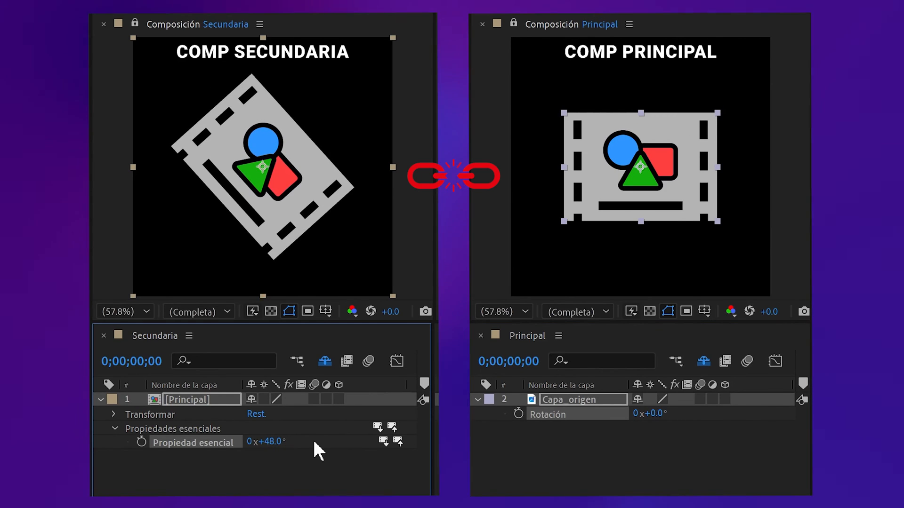
pyautogui.moveTo(272, 441)
pyautogui.mouseDown()
pyautogui.moveTo(257, 442)
pyautogui.moveTo(269, 440)
pyautogui.mouseUp()
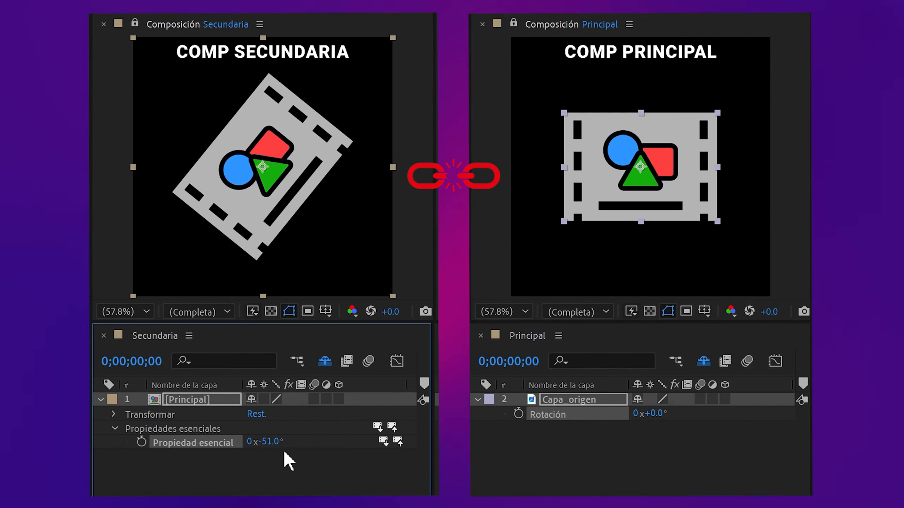
pyautogui.moveTo(272, 442); pyautogui.dragTo(344, 441)
pyautogui.moveTo(274, 445)
pyautogui.mouseDown()
pyautogui.moveTo(242, 440)
pyautogui.moveTo(281, 448)
pyautogui.mouseUp()
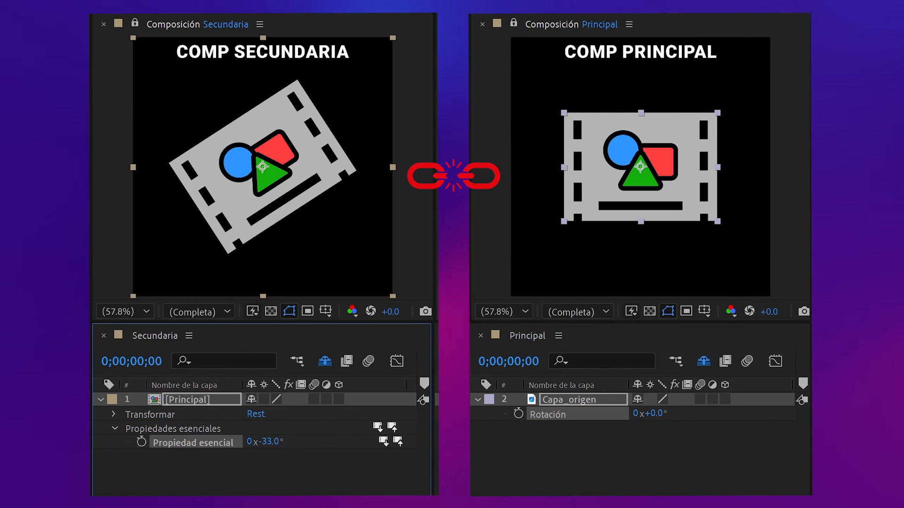
pyautogui.moveTo(652, 414)
pyautogui.mouseDown()
pyautogui.moveTo(665, 414)
pyautogui.moveTo(630, 414)
pyautogui.moveTo(687, 415)
pyautogui.moveTo(626, 417)
pyautogui.moveTo(655, 418)
pyautogui.mouseUp()
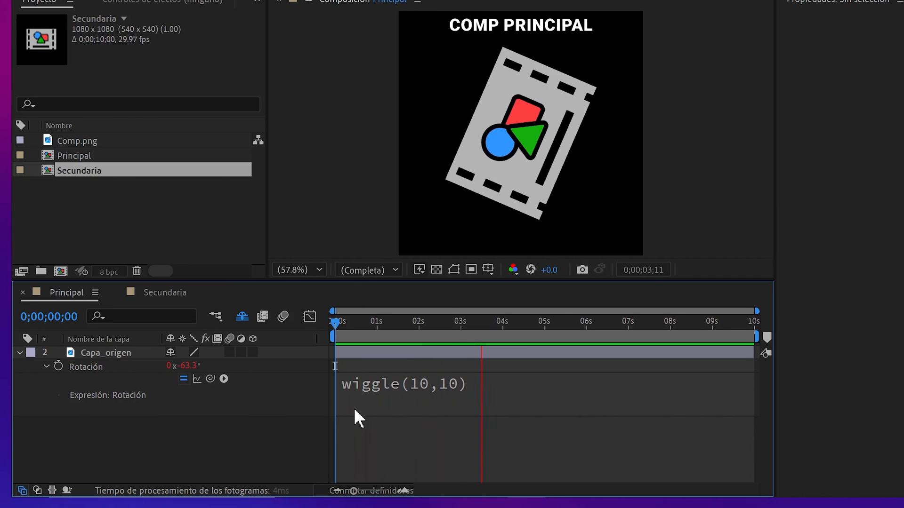
# Step: Switch to Secundaria through the mini-flowchart and reveal the expression on Comp anidada's Propiedad esencial
pyautogui.press('Tab')
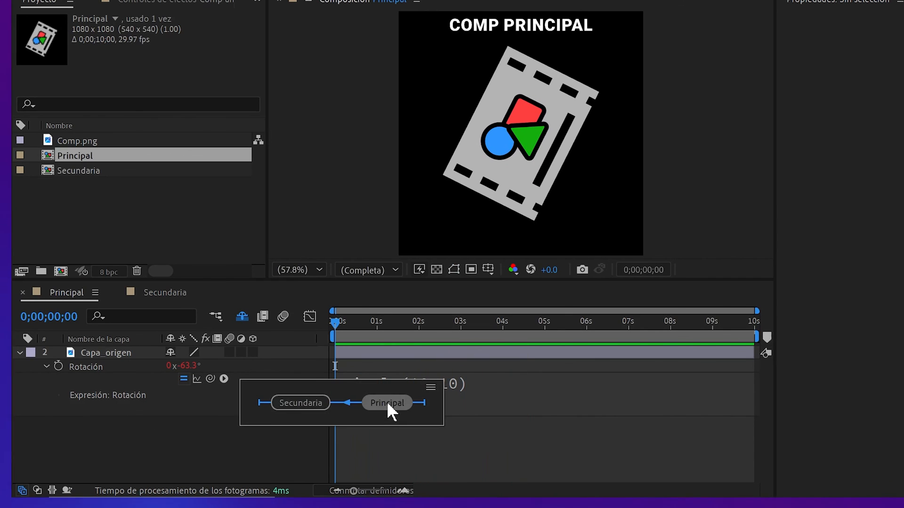
pyautogui.click(312, 403)
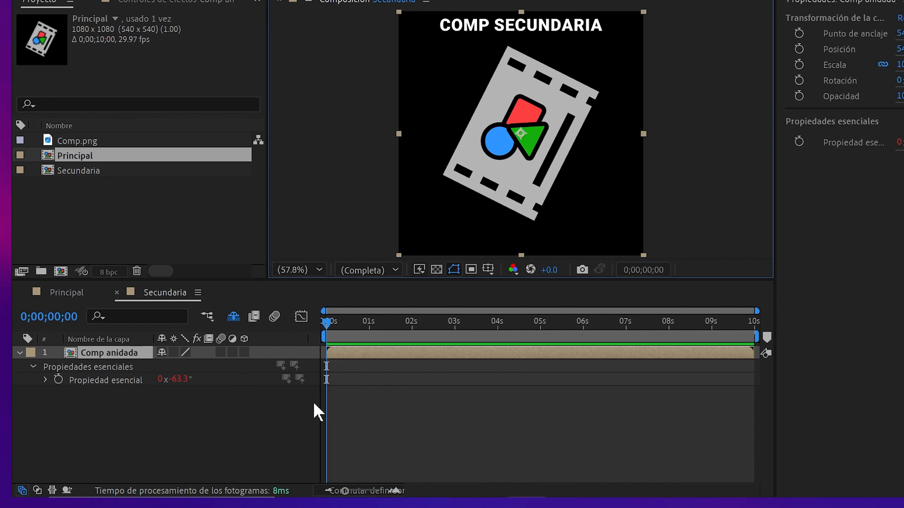
pyautogui.click(42, 379)
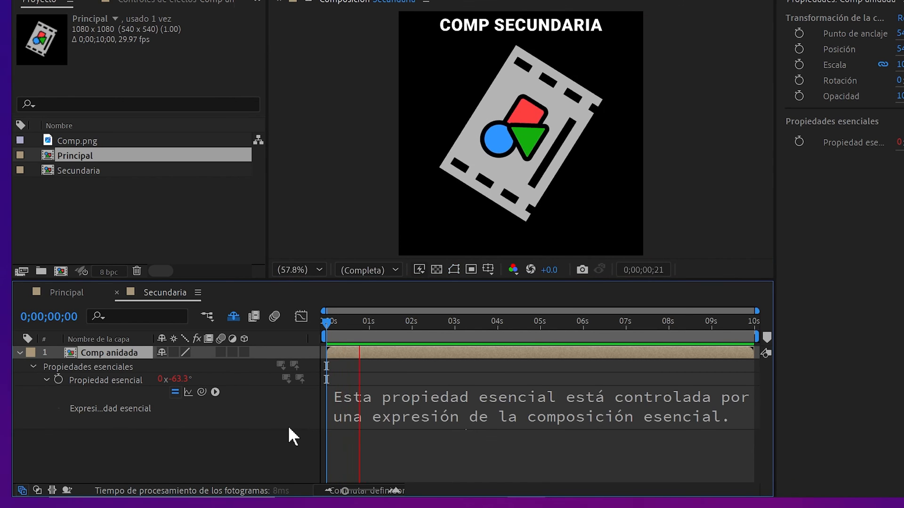
# Step: Override the expression-driven Propiedad esencial of Comp anidada with a value of 0°
pyautogui.click(185, 380)
pyautogui.write('0')
pyautogui.press('Return')
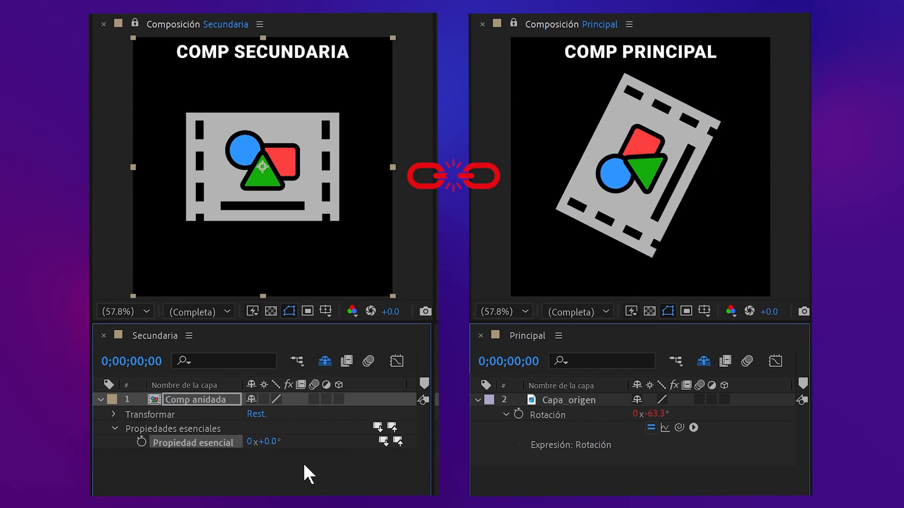